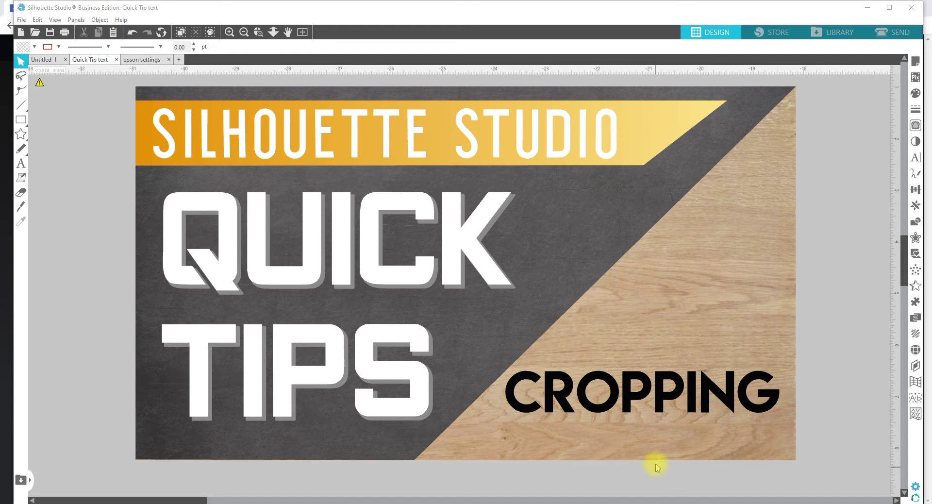
# Fit the whole cutting mat in view to show the square, SILAHOLICS ANONYMOUS 2020 outlines and photos
pyautogui.click(303, 32)
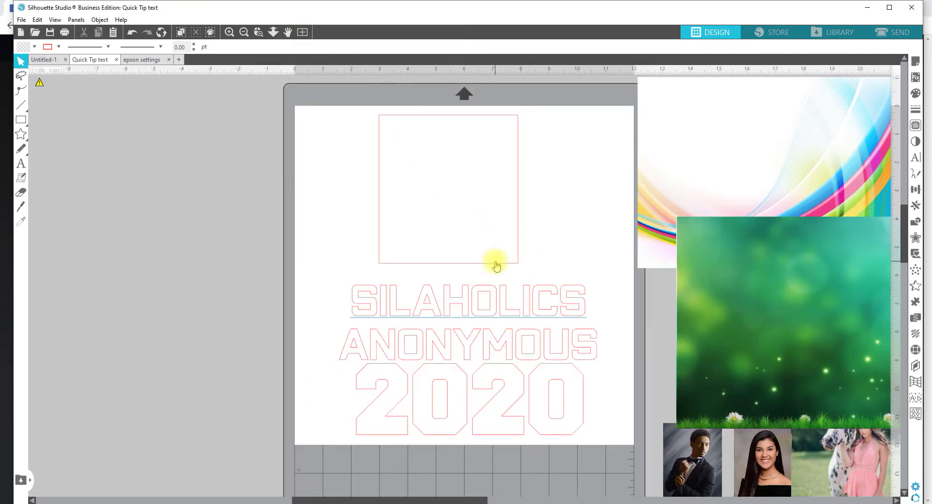
# Nudge the SILAHOLICS ANONYMOUS text up and bring the rainbow image onto the mat over the square
pyautogui.moveTo(507, 309); pyautogui.dragTo(499, 301)
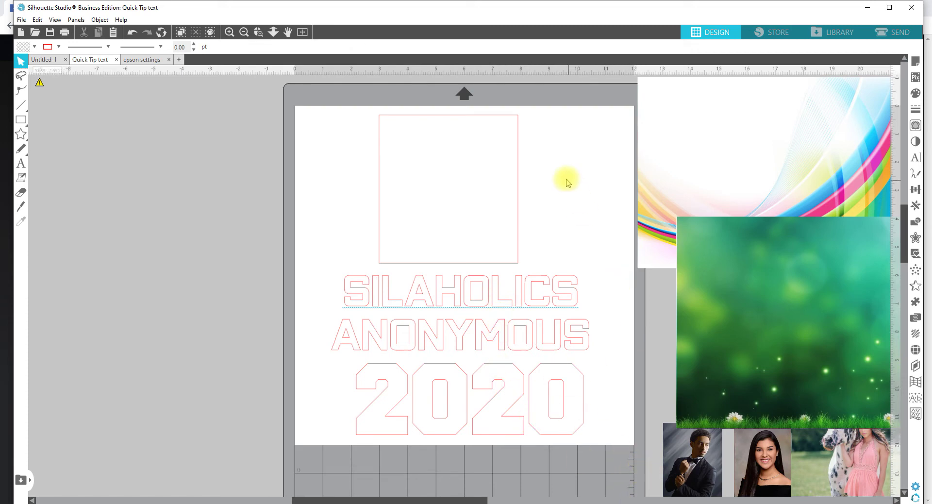
pyautogui.click(516, 194)
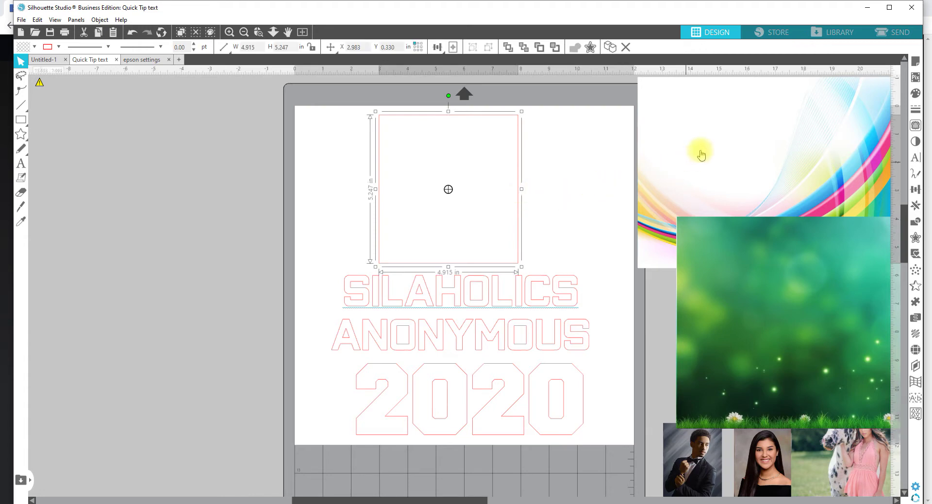
pyautogui.moveTo(719, 144); pyautogui.dragTo(400, 160)
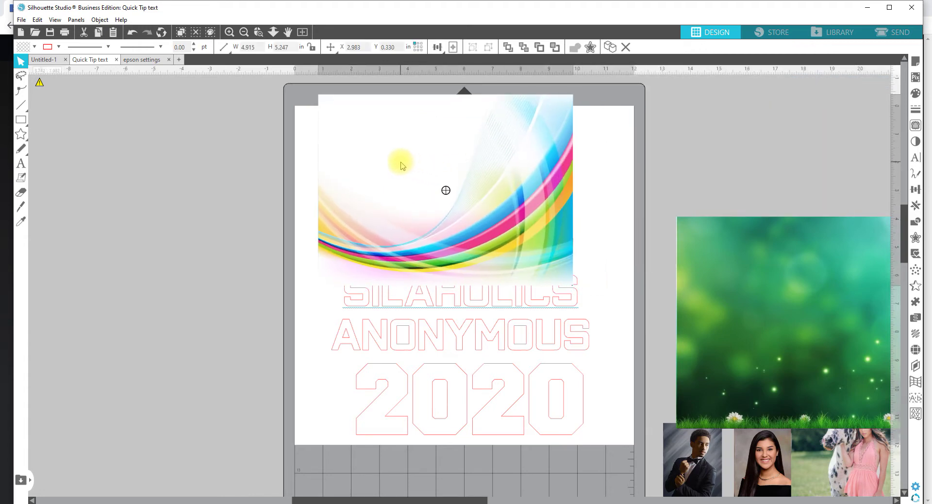
# Send the rainbow image to back, shrink it to about 7.04 × 5.28 in and cover the square
pyautogui.rightClick(408, 162)
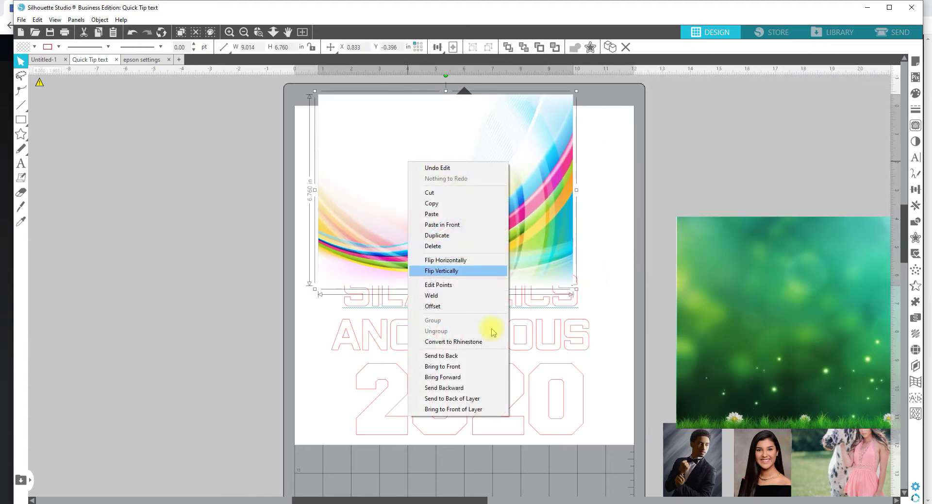
pyautogui.click(462, 357)
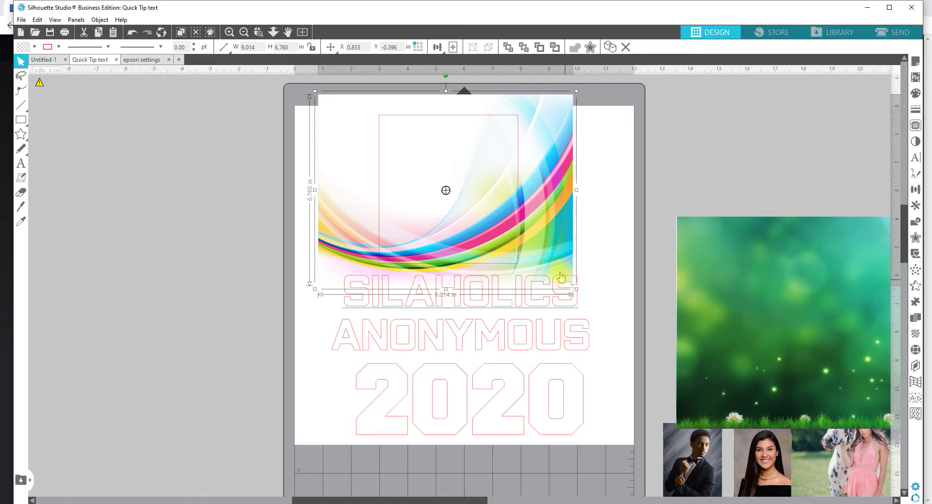
pyautogui.moveTo(577, 290); pyautogui.dragTo(520, 247)
pyautogui.moveTo(482, 216); pyautogui.dragTo(503, 233)
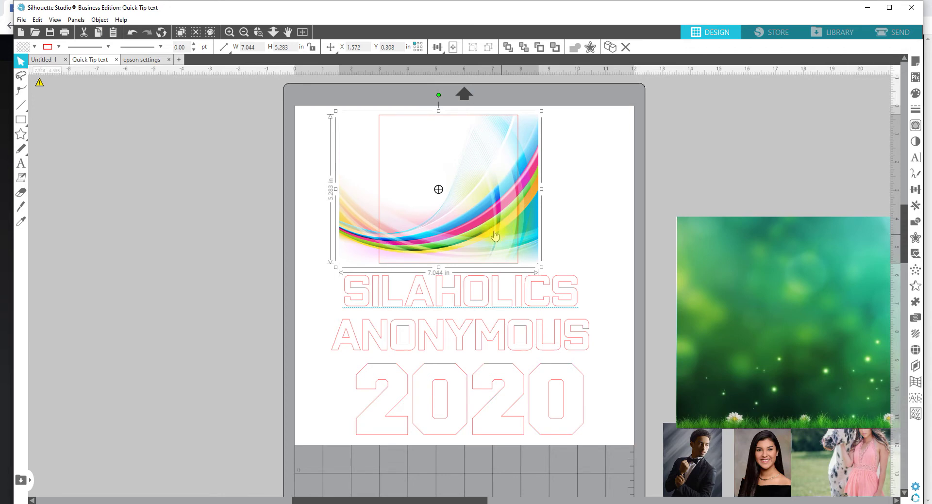
# Zoom in on the square and select the rainbow image together with the rectangle outline
pyautogui.press('z')
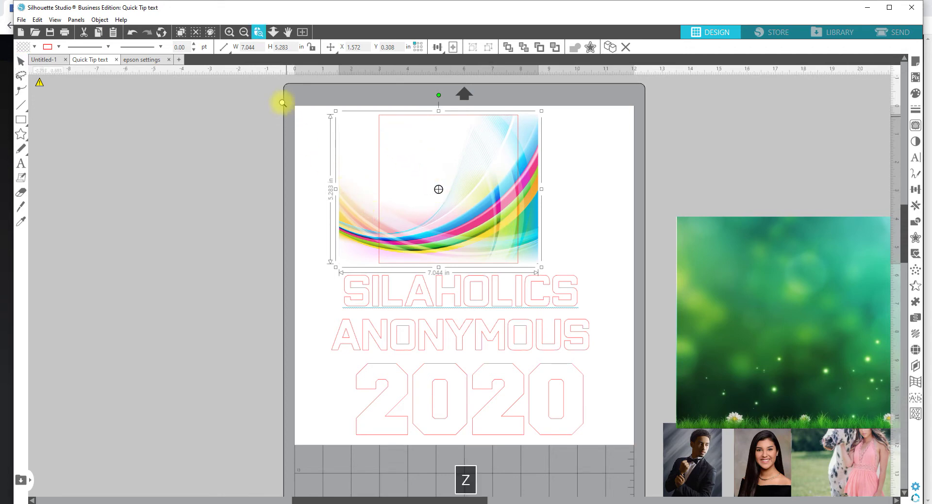
pyautogui.moveTo(283, 100); pyautogui.dragTo(583, 279)
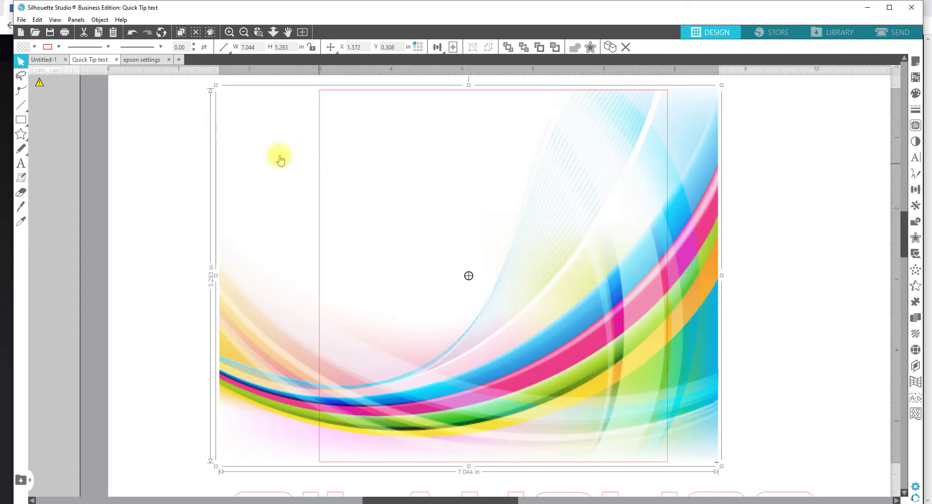
pyautogui.click(123, 162)
pyautogui.moveTo(210, 169); pyautogui.dragTo(412, 191)
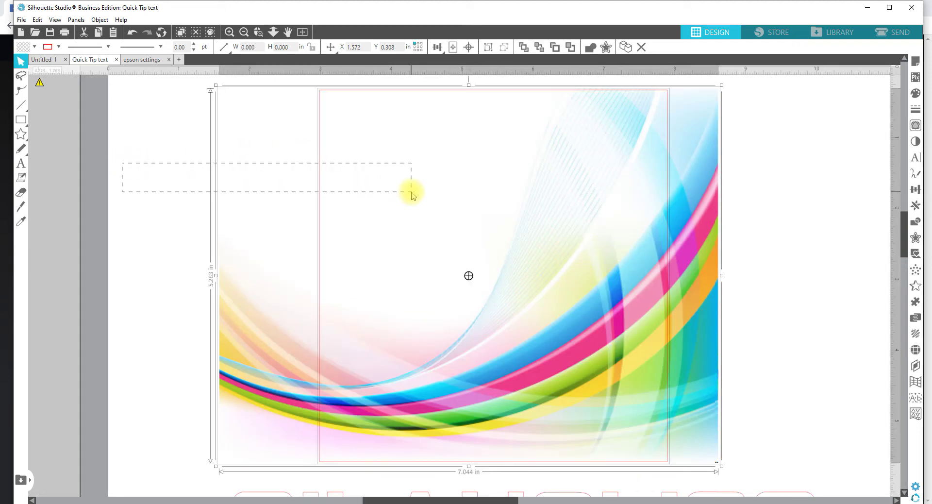
pyautogui.click(666, 230)
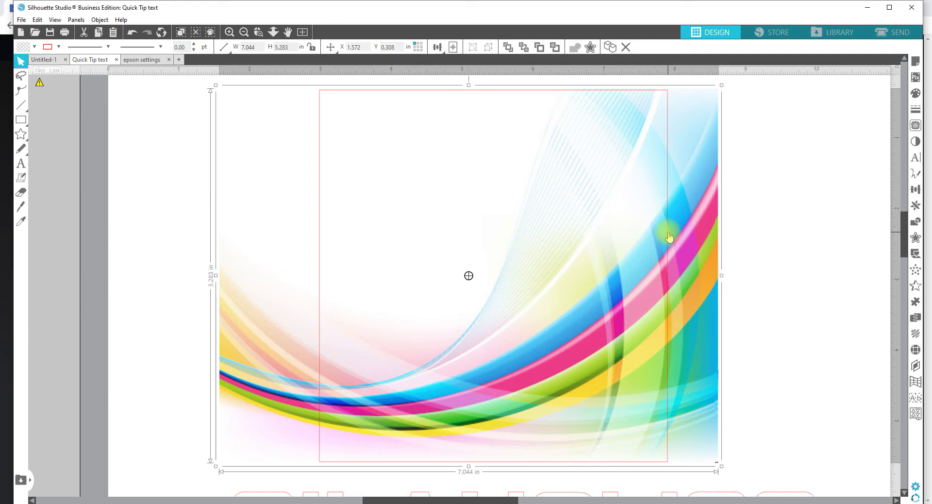
pyautogui.keyDown('shift'); pyautogui.click(667, 232); pyautogui.keyUp('shift')
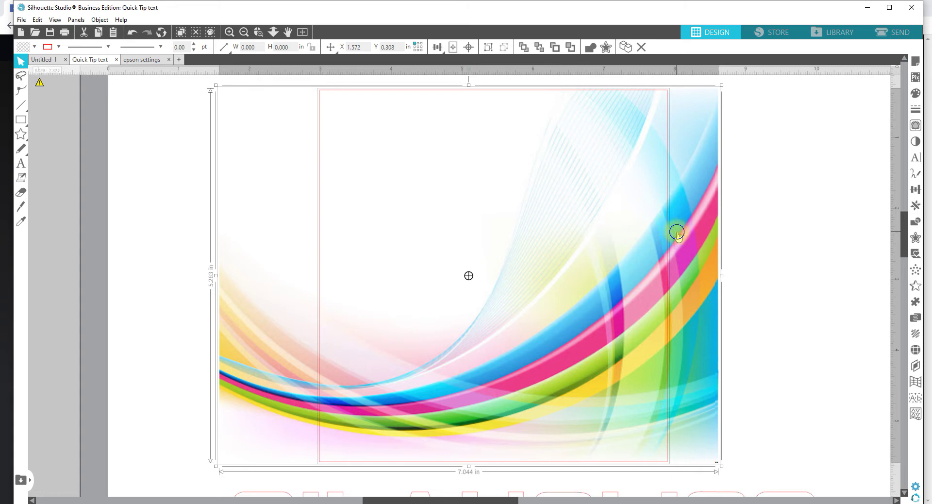
# Crop the rainbow image to the rectangle outline, leaving a 4.915 × 5.247 in piece
pyautogui.rightClick(674, 230)
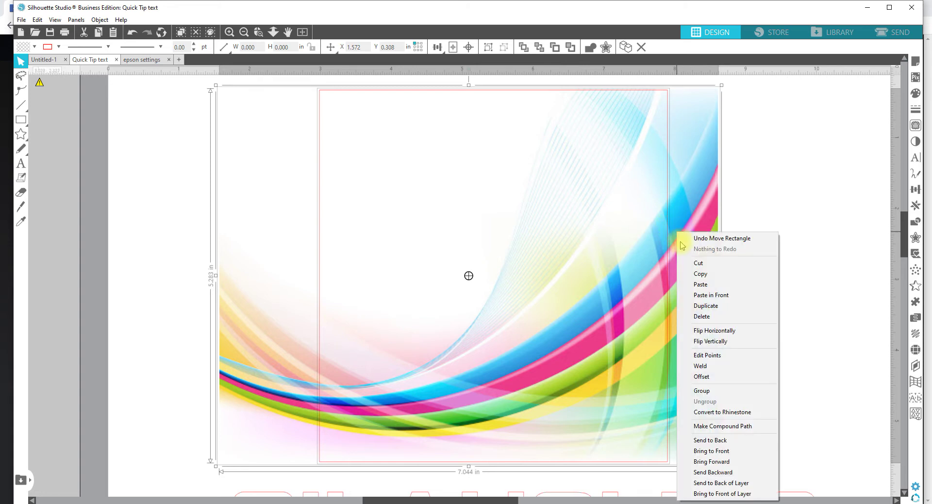
pyautogui.click(917, 226)
pyautogui.click(916, 223)
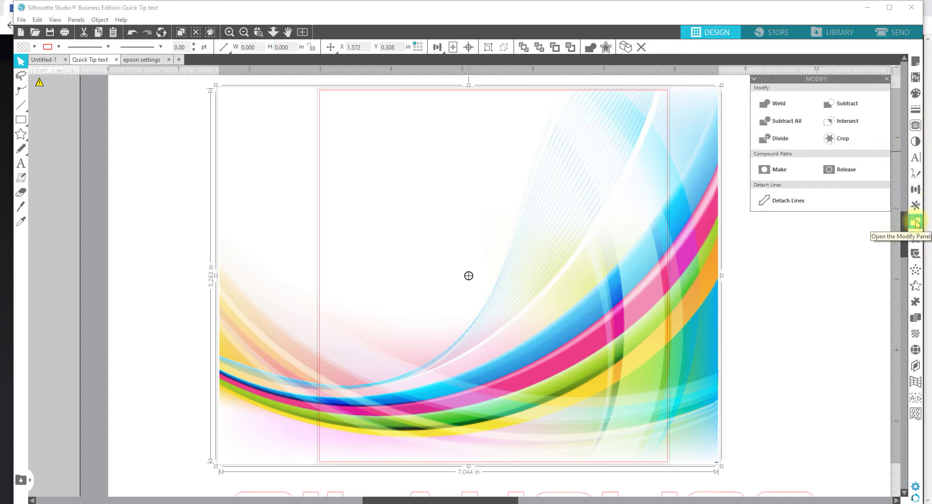
pyautogui.click(839, 138)
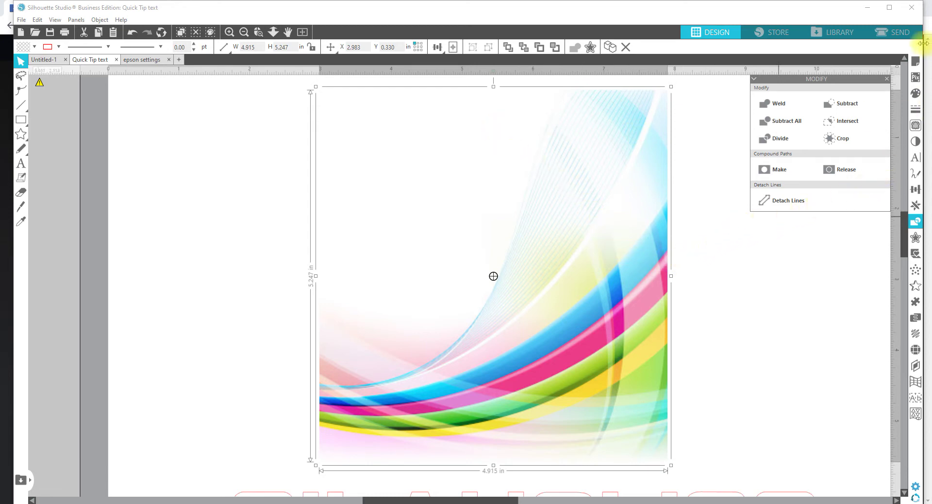
# Set the rainbow pattern fill to maintain aspect ratio at 119% scale and pan it up and left
pyautogui.click(907, 98)
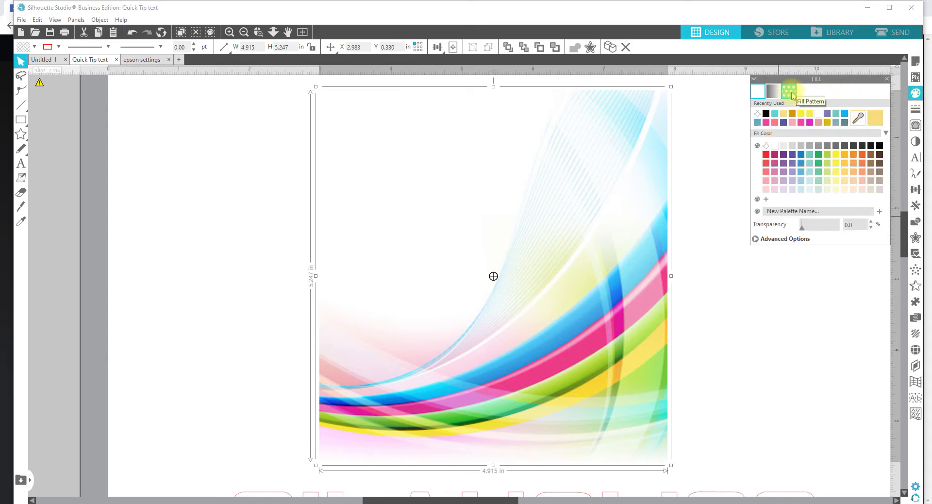
pyautogui.click(755, 240)
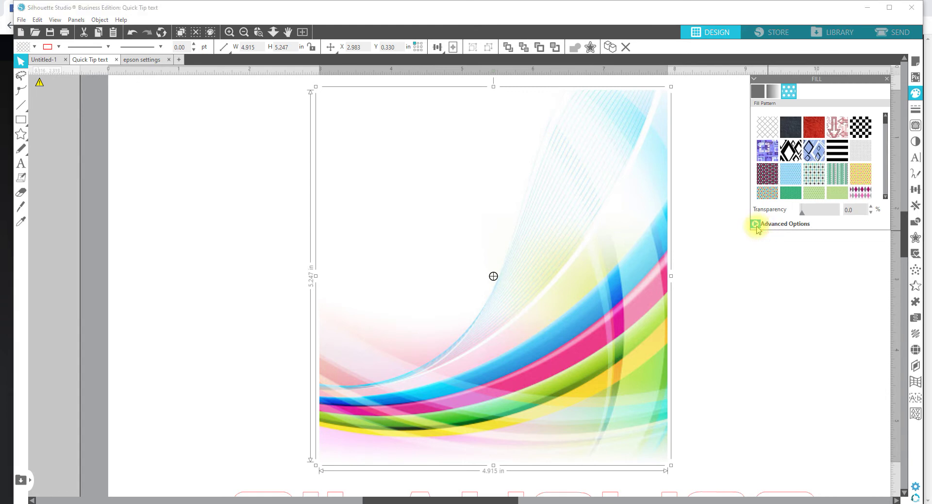
pyautogui.click(755, 224)
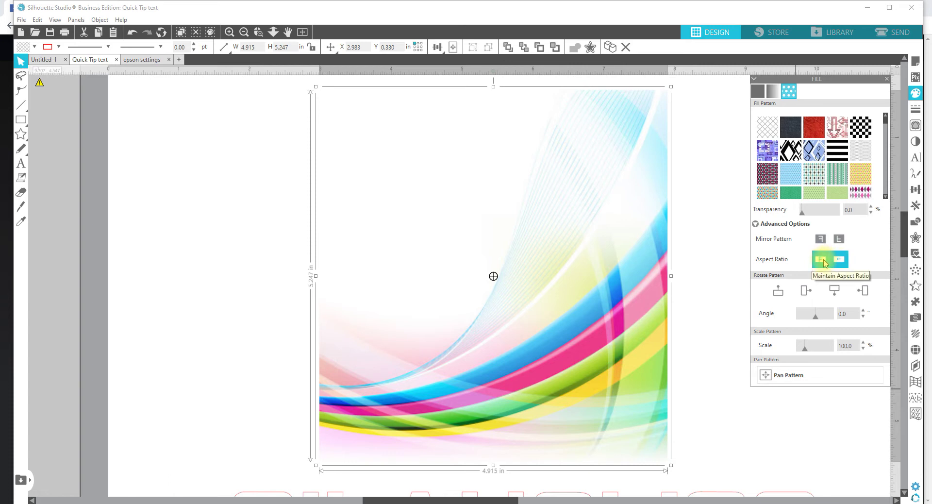
pyautogui.click(822, 261)
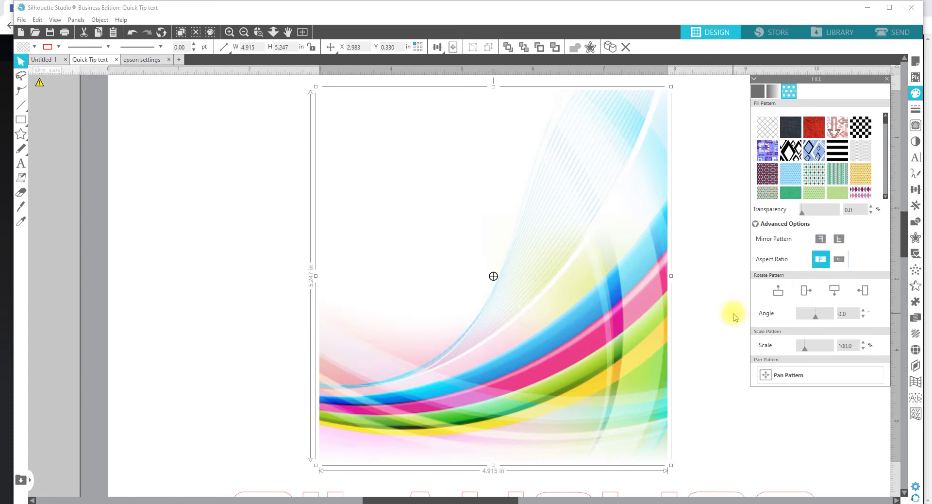
pyautogui.moveTo(803, 352)
pyautogui.mouseDown()
pyautogui.moveTo(817, 349)
pyautogui.moveTo(806, 350)
pyautogui.mouseUp()
pyautogui.click(774, 375)
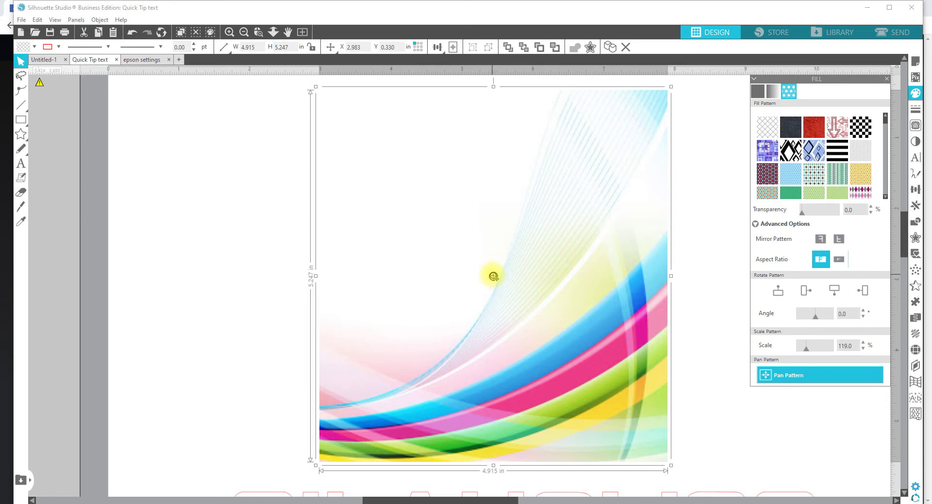
pyautogui.moveTo(491, 273); pyautogui.dragTo(422, 278)
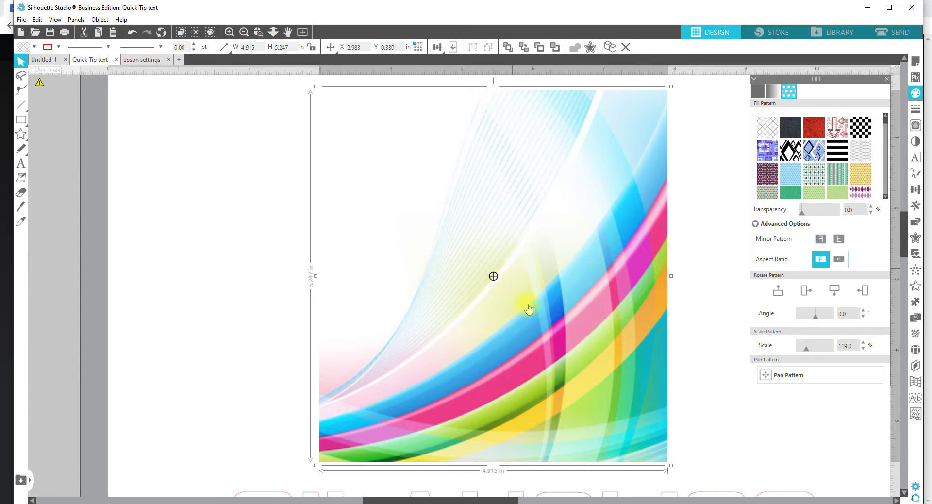
pyautogui.scroll(-2, 528, 309)
# Zoom out to the full mat and Alt-drag a 9.191 in copy of SILAHOLICS ANONYMOUS above it
pyautogui.click(274, 32)
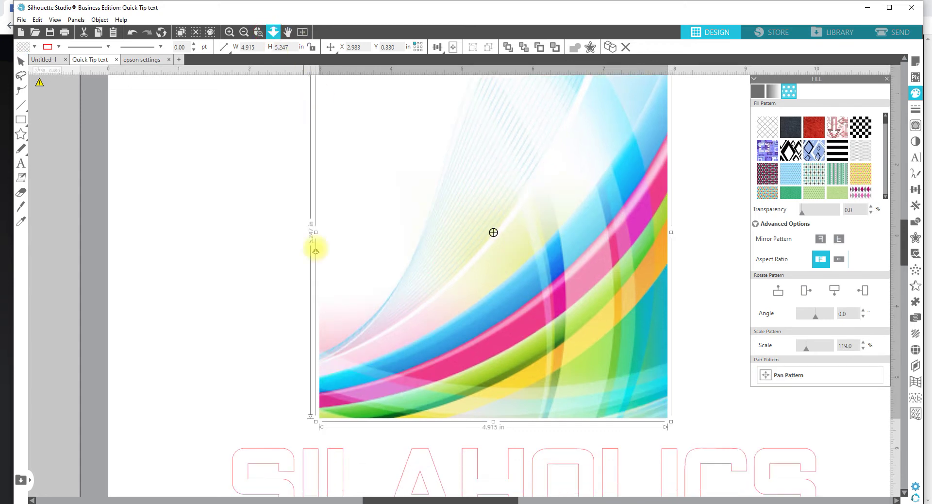
pyautogui.scroll(-3, 303, 125)
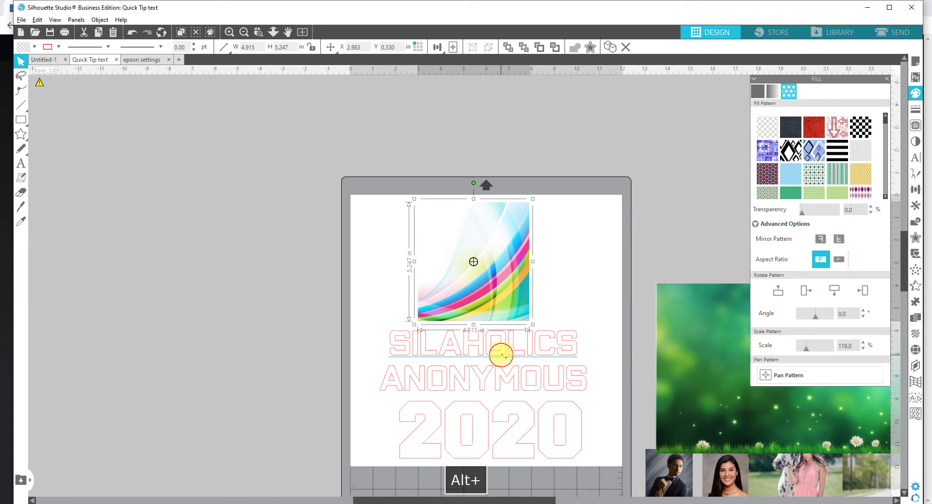
pyautogui.moveTo(499, 354); pyautogui.dragTo(488, 145)
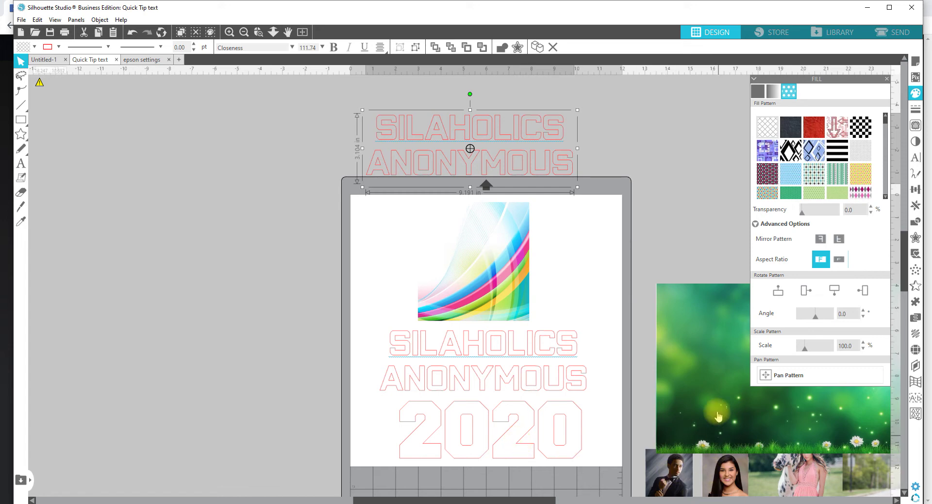
# Bring the green grass photo onto the mat, send it to back and size it over both words
pyautogui.moveTo(718, 411); pyautogui.dragTo(411, 393)
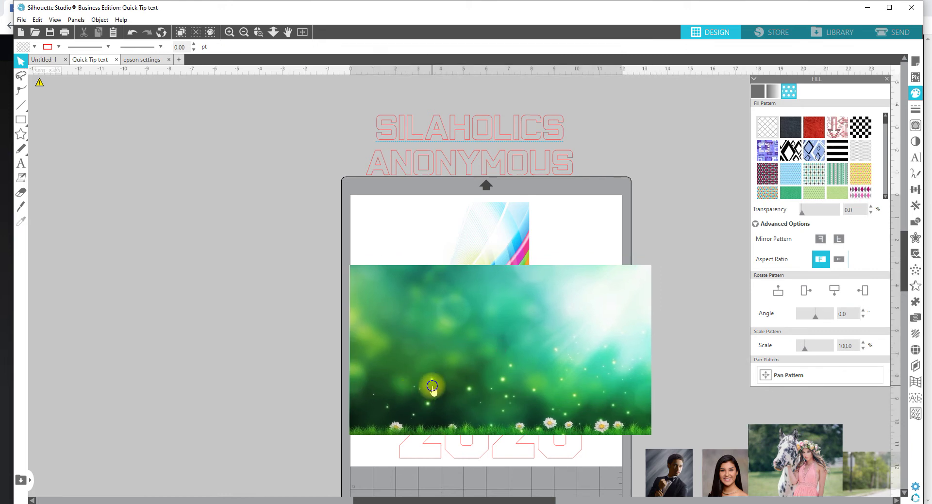
pyautogui.rightClick(431, 390)
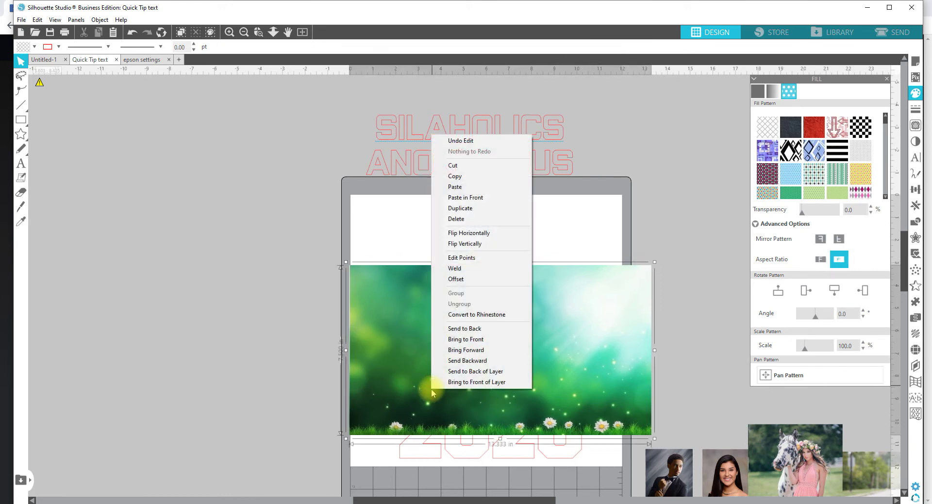
pyautogui.click(473, 328)
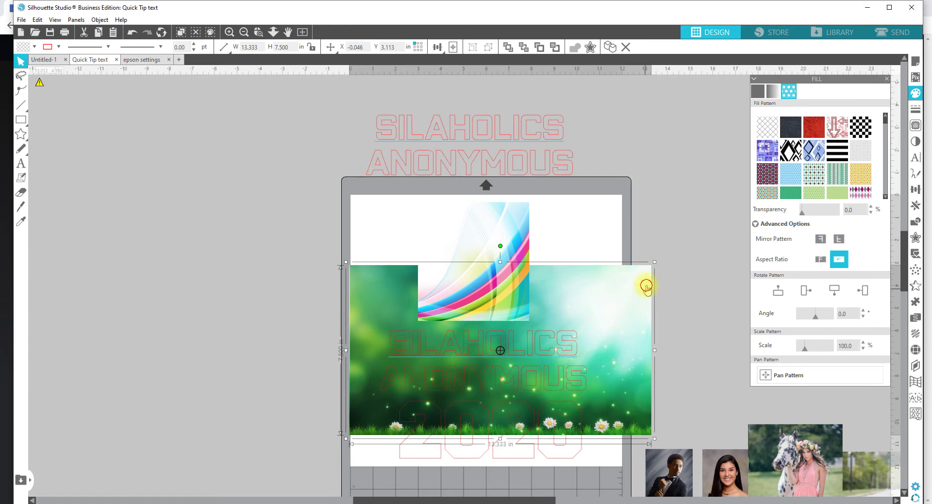
pyautogui.moveTo(655, 262); pyautogui.dragTo(541, 326)
pyautogui.moveTo(484, 403); pyautogui.dragTo(514, 382)
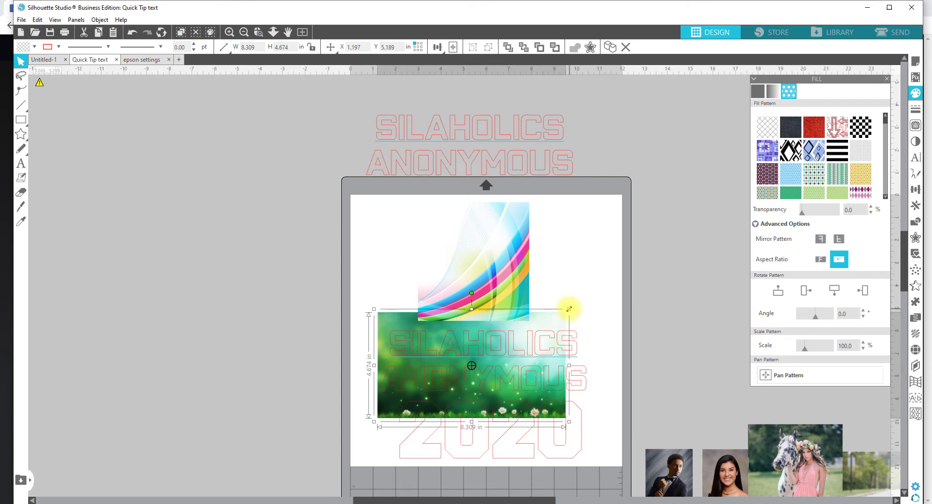
pyautogui.moveTo(567, 307); pyautogui.dragTo(586, 319)
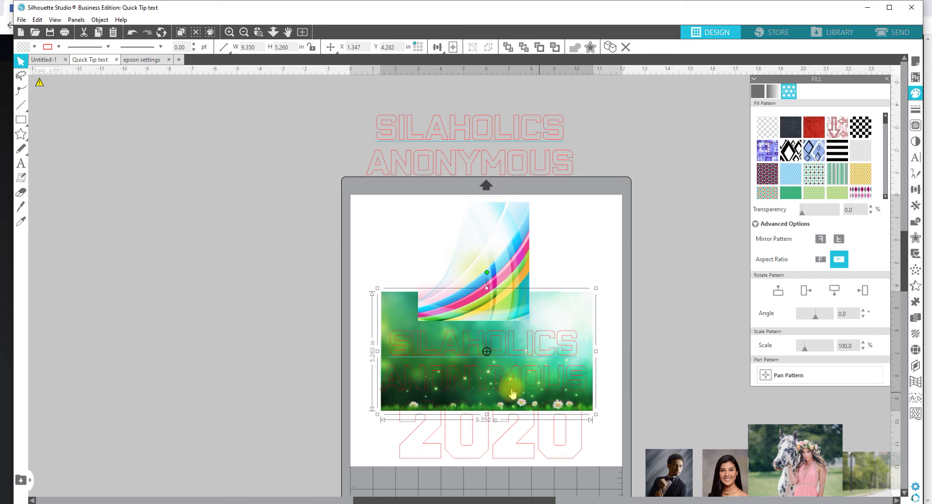
# Zoom in and fine-tune the 9.350 × 5.260 in green photo's position behind the letters
pyautogui.press('z')
pyautogui.moveTo(343, 318); pyautogui.dragTo(612, 410)
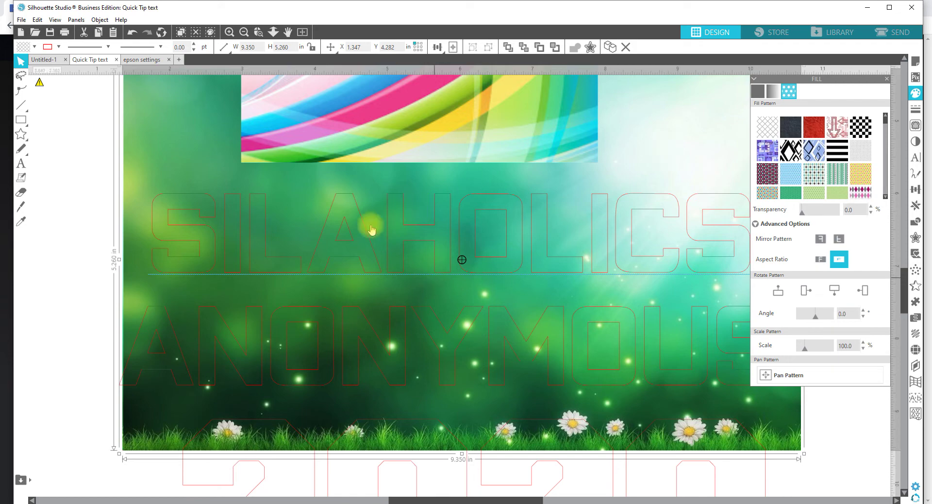
pyautogui.moveTo(204, 166); pyautogui.dragTo(189, 109)
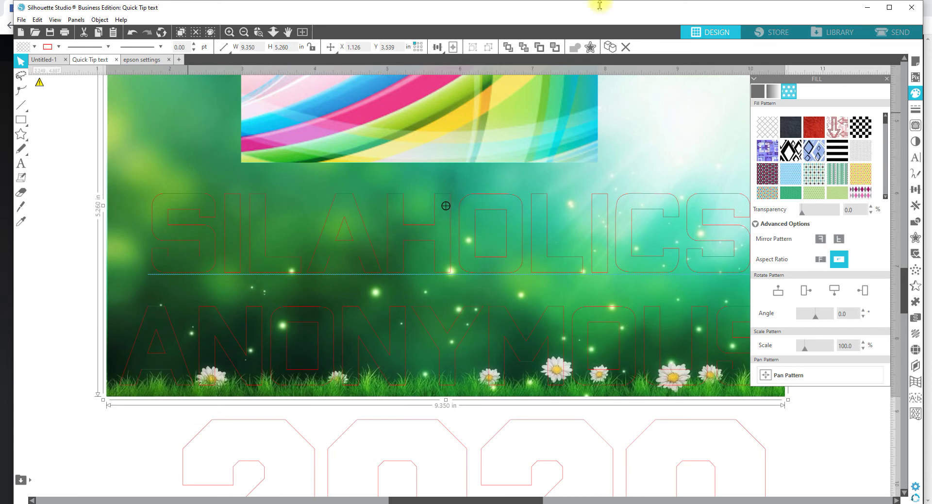
pyautogui.click(886, 79)
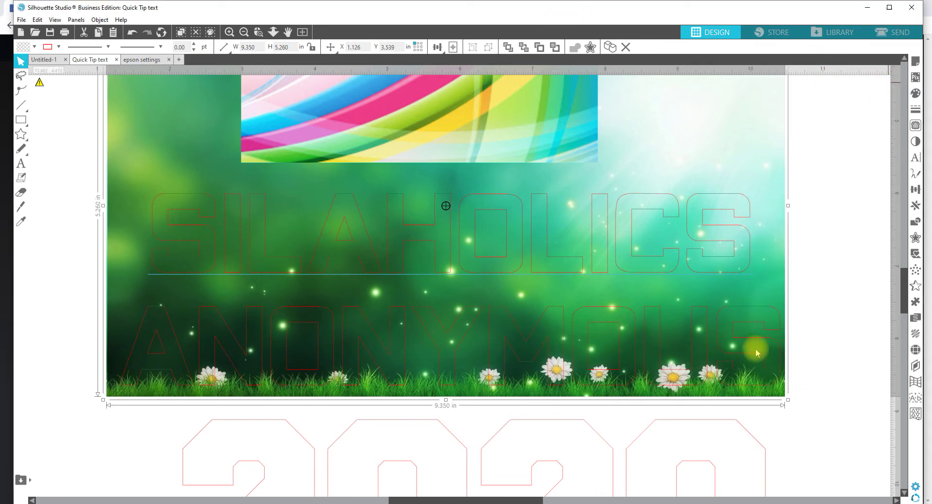
pyautogui.moveTo(772, 293); pyautogui.dragTo(775, 284)
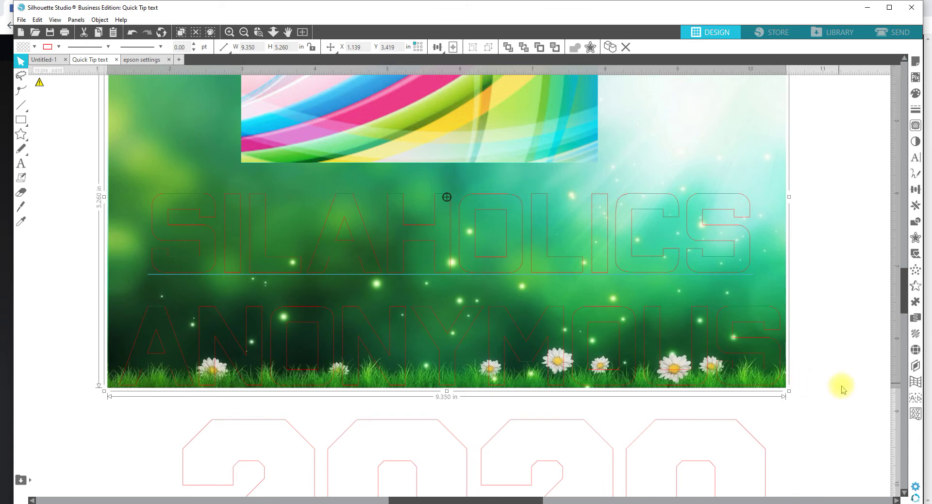
# Crop the green meadow photo into the SILAHOLICS ANONYMOUS letter shapes
pyautogui.moveTo(842, 387); pyautogui.dragTo(777, 378)
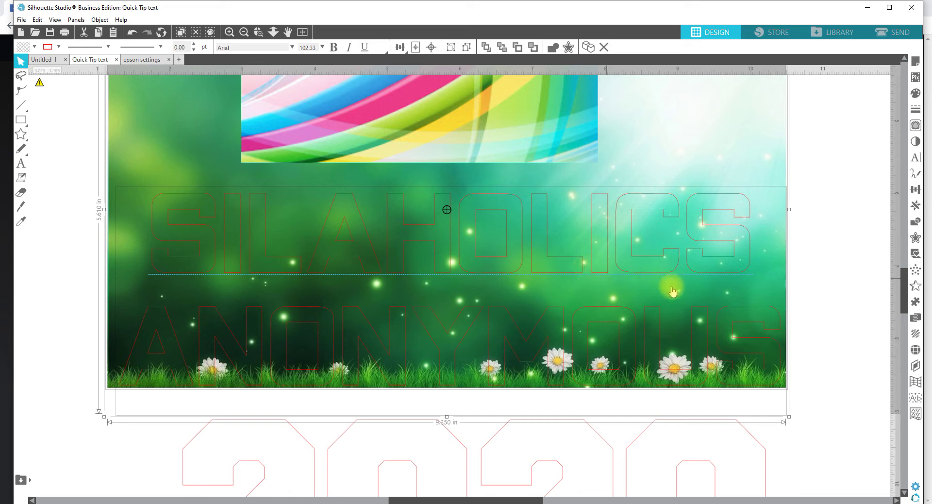
pyautogui.click(916, 222)
pyautogui.click(837, 142)
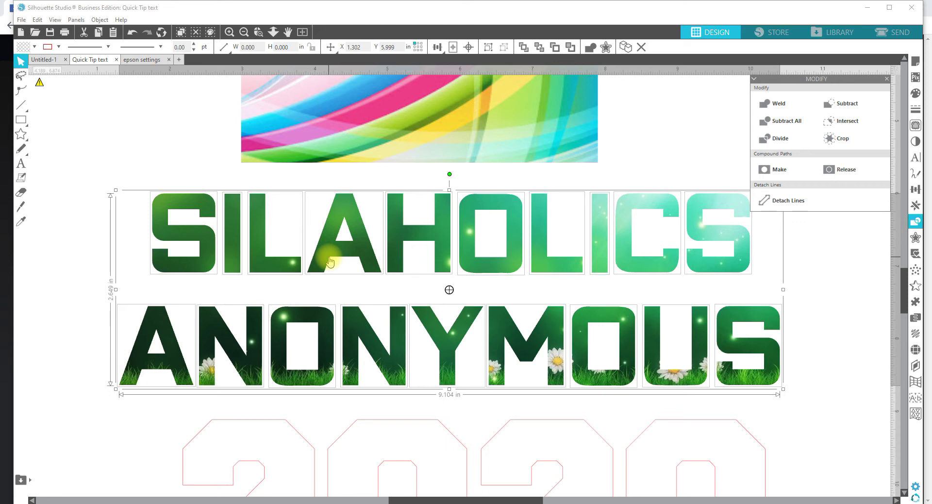
# Group the 9.104 × 2.649 in photo-filled letters and zoom out to the whole page
pyautogui.press('i')
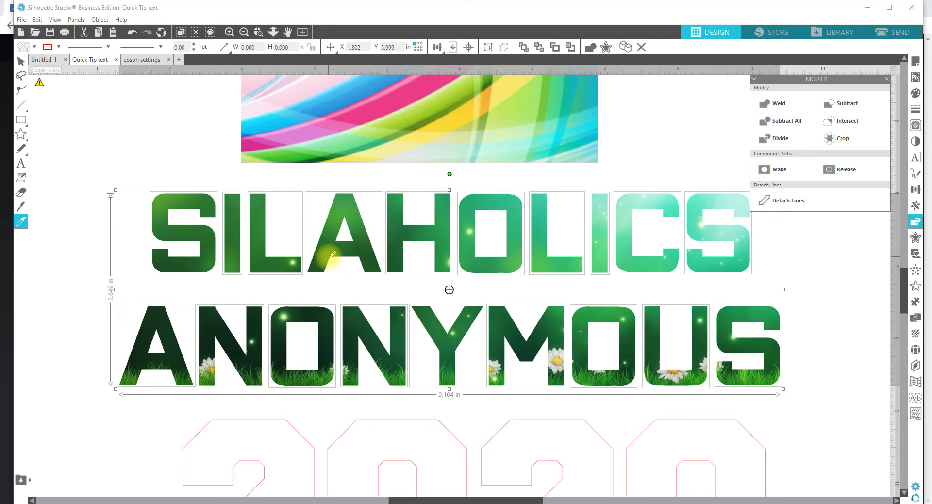
pyautogui.hotkey('ctrl', 'g')
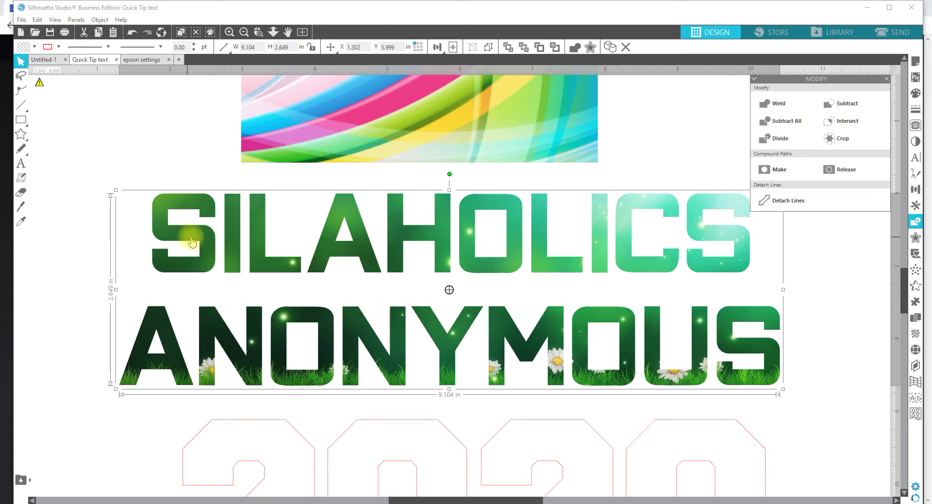
pyautogui.scroll(-1, 253, 364)
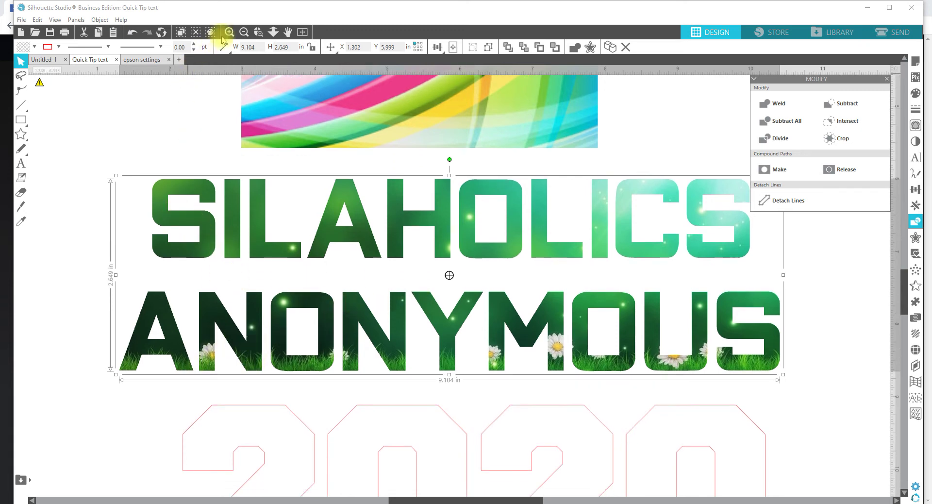
pyautogui.click(275, 35)
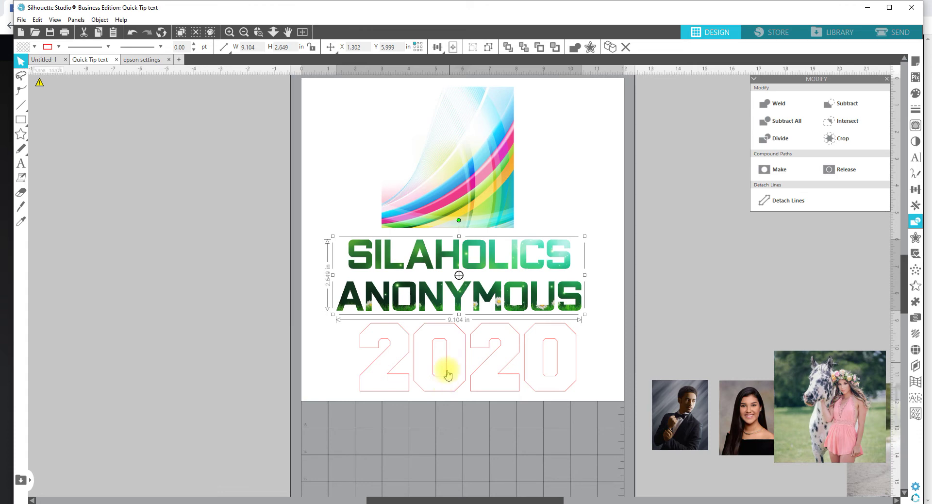
# Ungroup 2020 into separate digits and crop the man's portrait into the first 2
pyautogui.rightClick(448, 373)
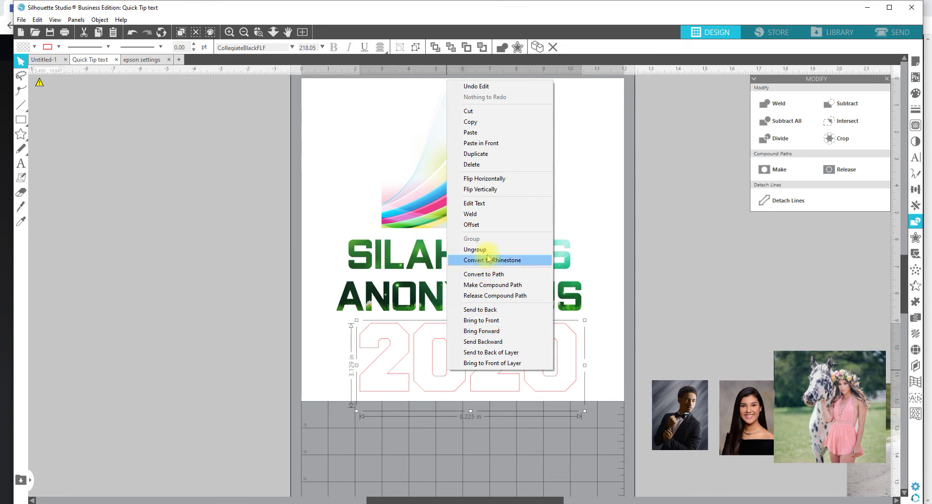
pyautogui.click(486, 249)
pyautogui.moveTo(674, 397); pyautogui.dragTo(396, 365)
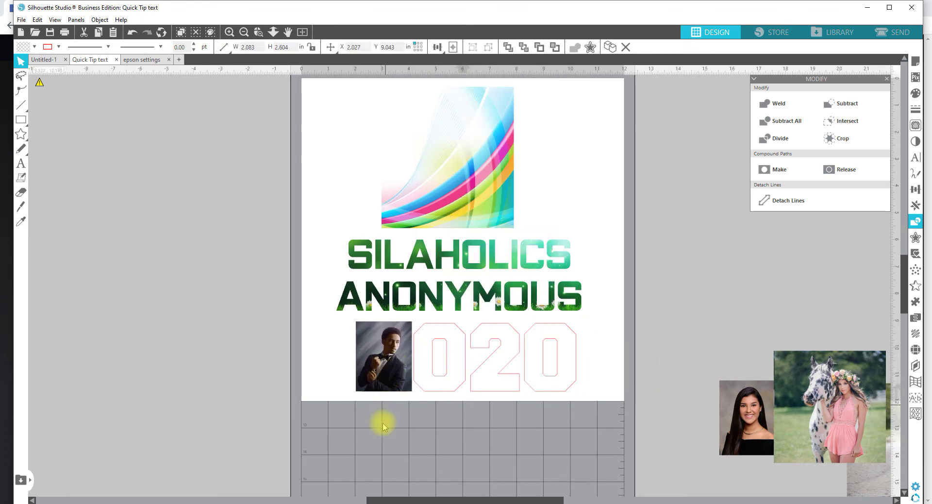
pyautogui.click(379, 378)
pyautogui.click(836, 139)
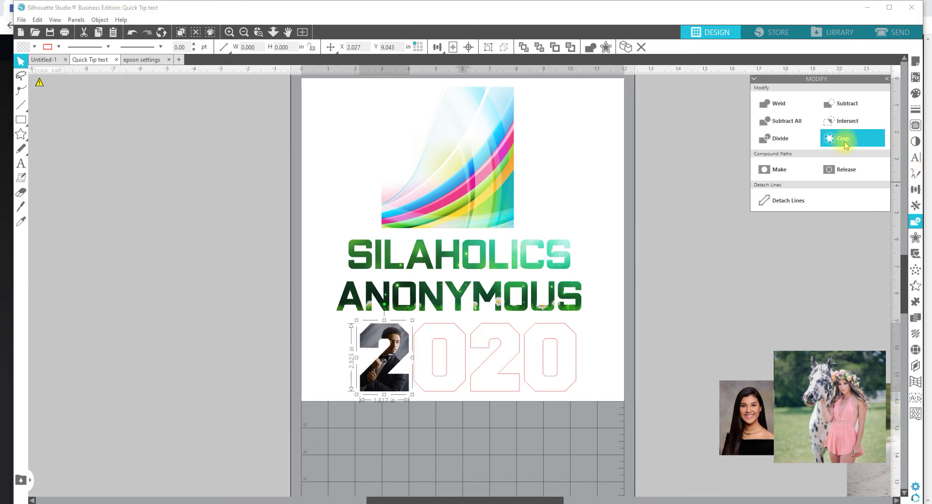
# Crop the girl's portrait into the second 2 and place the horse photo over the final 0
pyautogui.moveTo(739, 427); pyautogui.dragTo(483, 364)
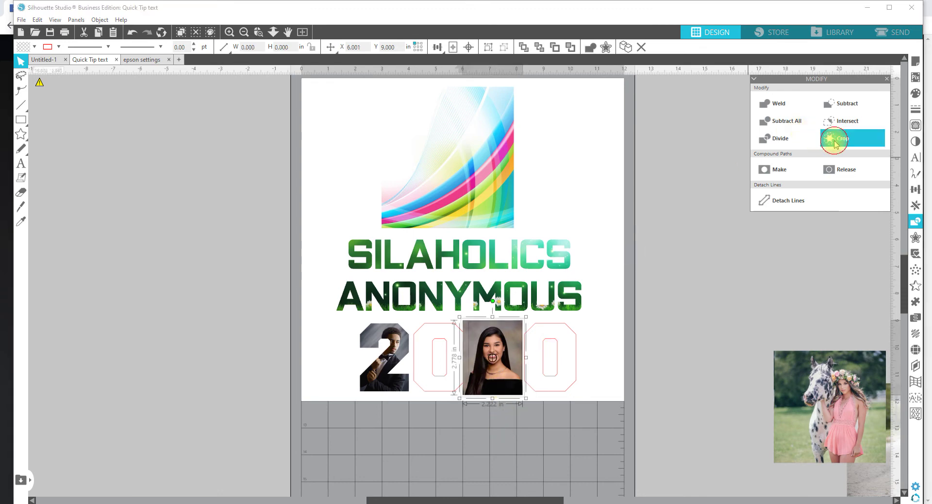
pyautogui.click(836, 139)
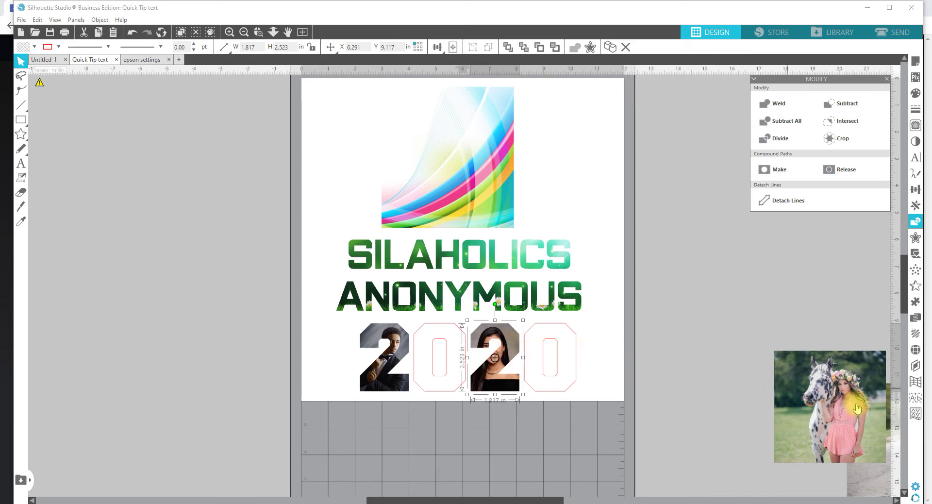
pyautogui.moveTo(855, 403)
pyautogui.mouseDown()
pyautogui.moveTo(668, 352)
pyautogui.moveTo(608, 401)
pyautogui.moveTo(607, 421)
pyautogui.moveTo(551, 367)
pyautogui.moveTo(588, 392)
pyautogui.moveTo(591, 410)
pyautogui.mouseUp()
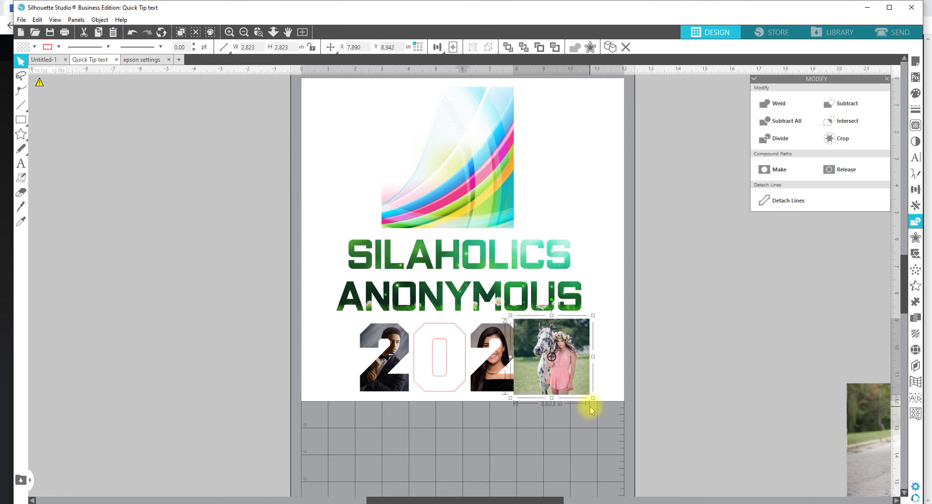
pyautogui.click(576, 416)
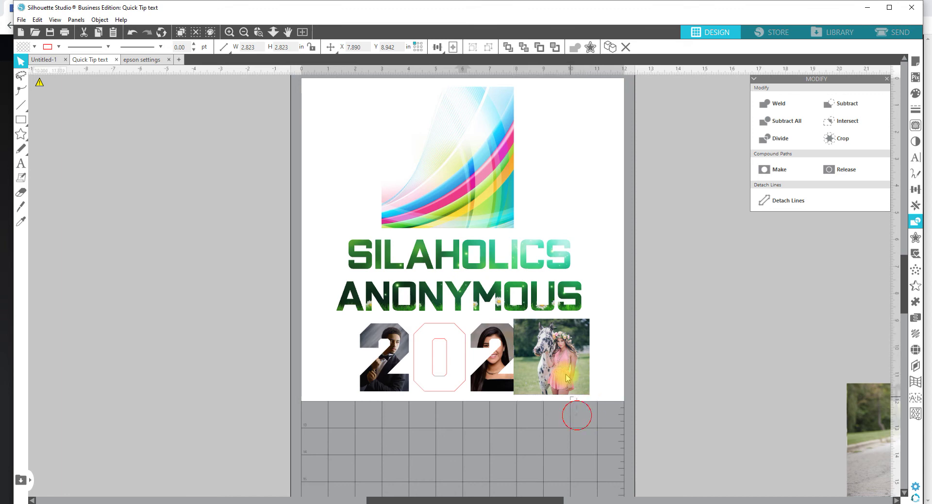
# Crop the horse photo into the final 0 and place the basketball photo over the digits
pyautogui.click(842, 138)
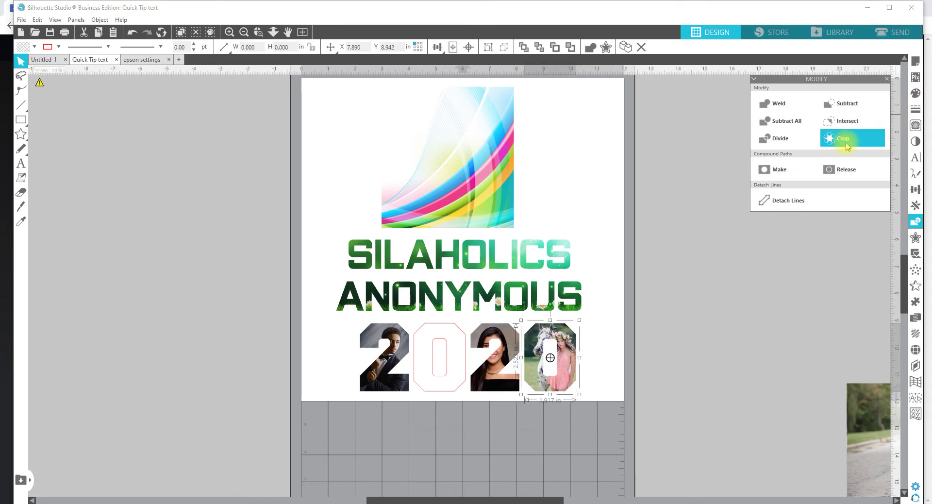
pyautogui.moveTo(702, 401); pyautogui.dragTo(343, 361)
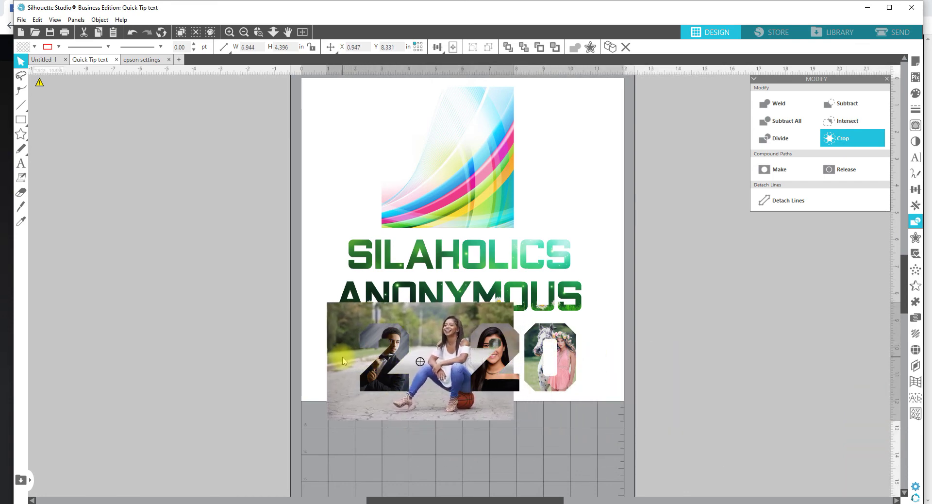
pyautogui.press('Escape')
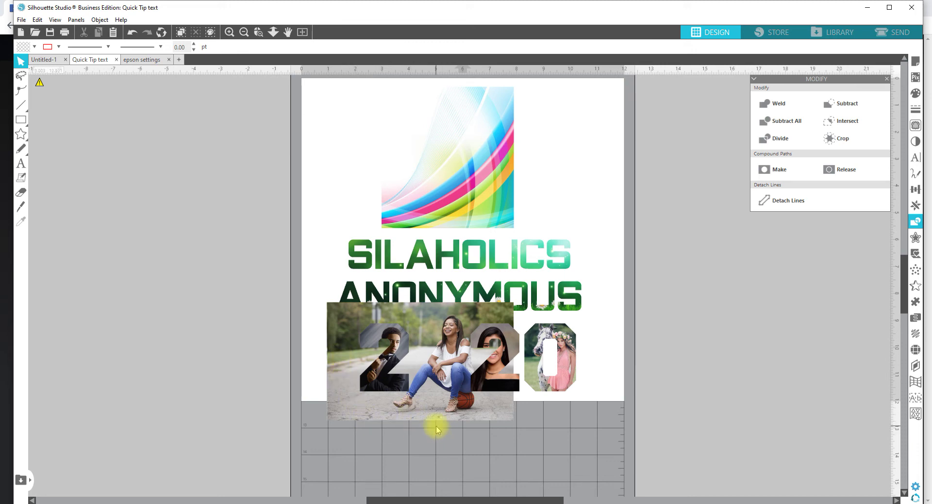
# Crop the seated-girl basketball photo into the first 0
pyautogui.click(439, 370)
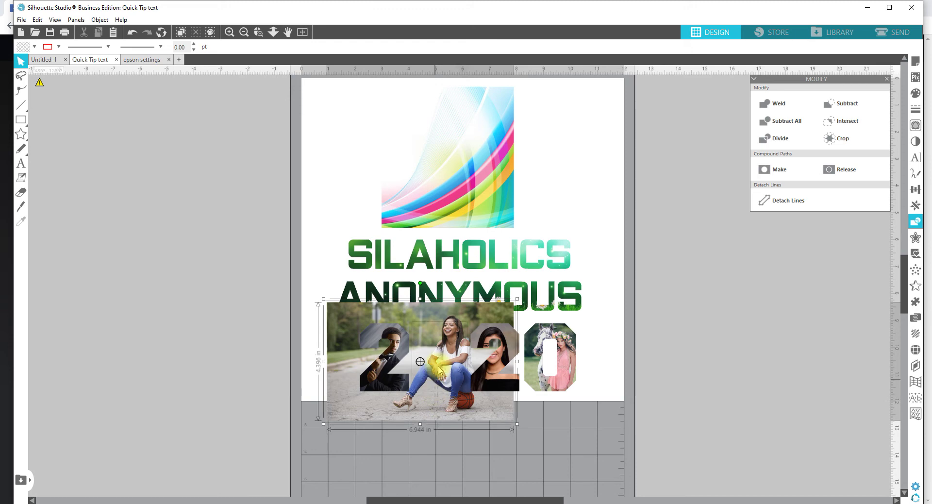
pyautogui.rightClick(439, 356)
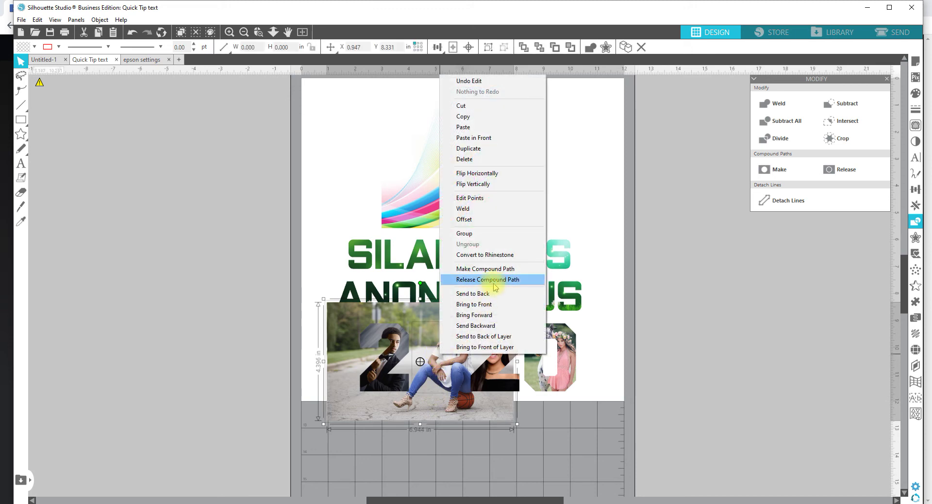
pyautogui.click(831, 140)
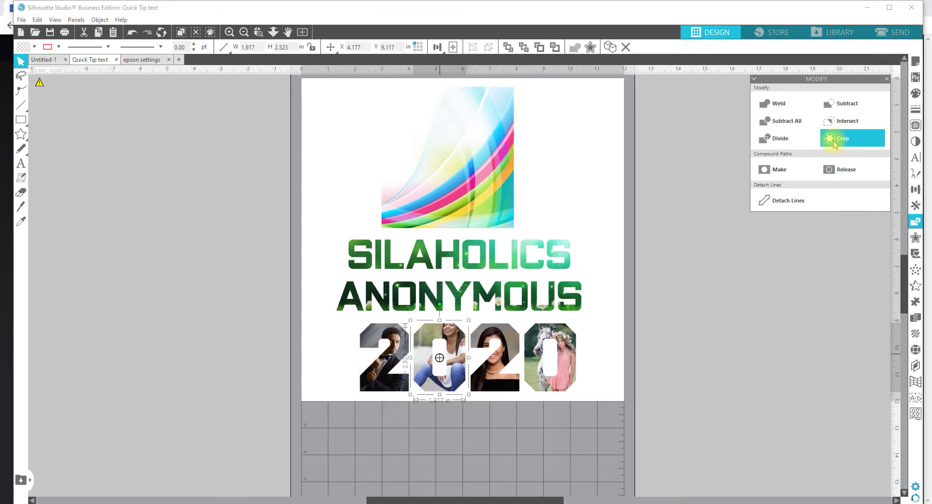
# Zoom in on 2020 and refit the first 0's pattern fill to the photo's aspect ratio
pyautogui.click(915, 95)
pyautogui.press('z')
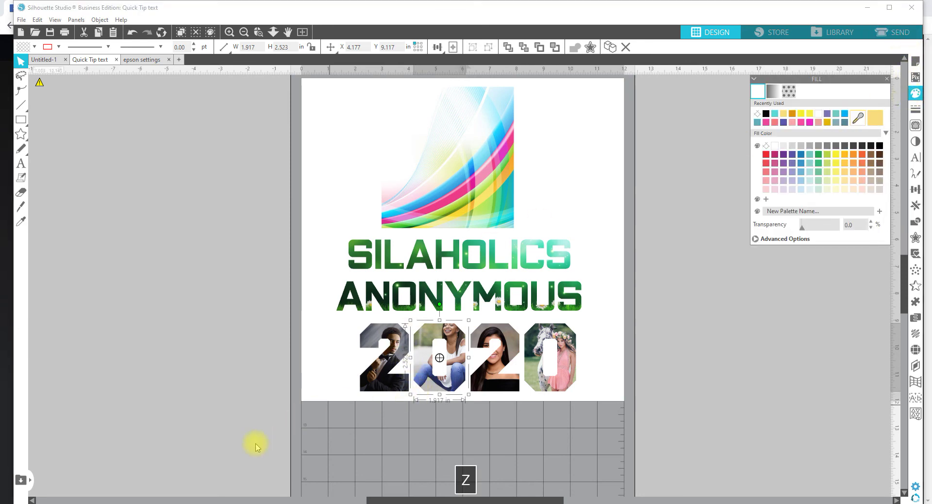
pyautogui.moveTo(356, 316); pyautogui.dragTo(582, 401)
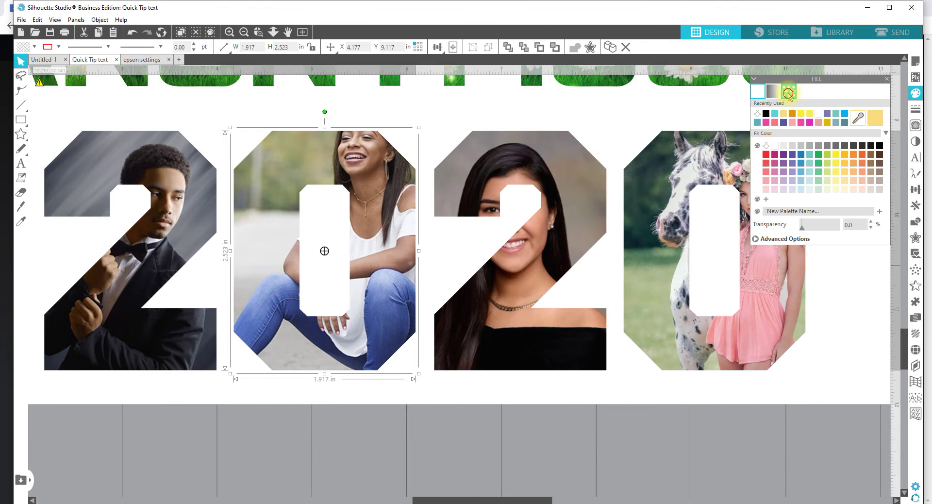
pyautogui.click(789, 95)
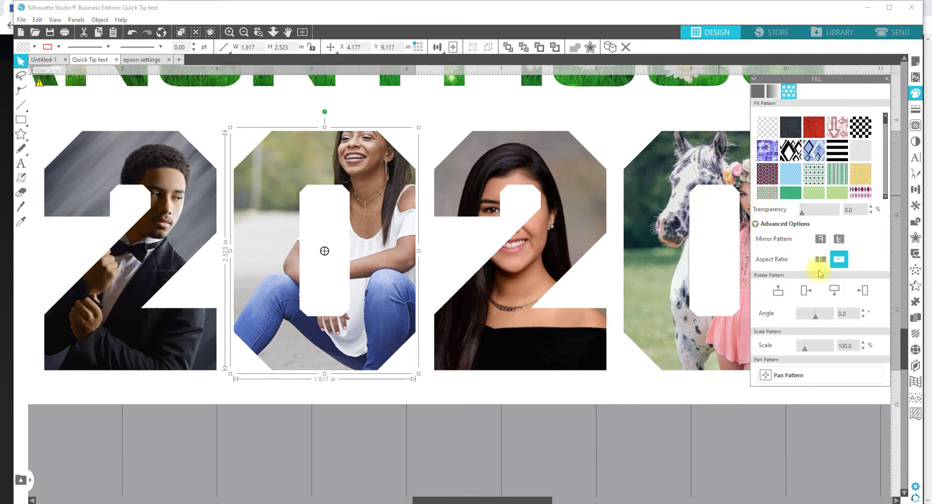
pyautogui.click(821, 261)
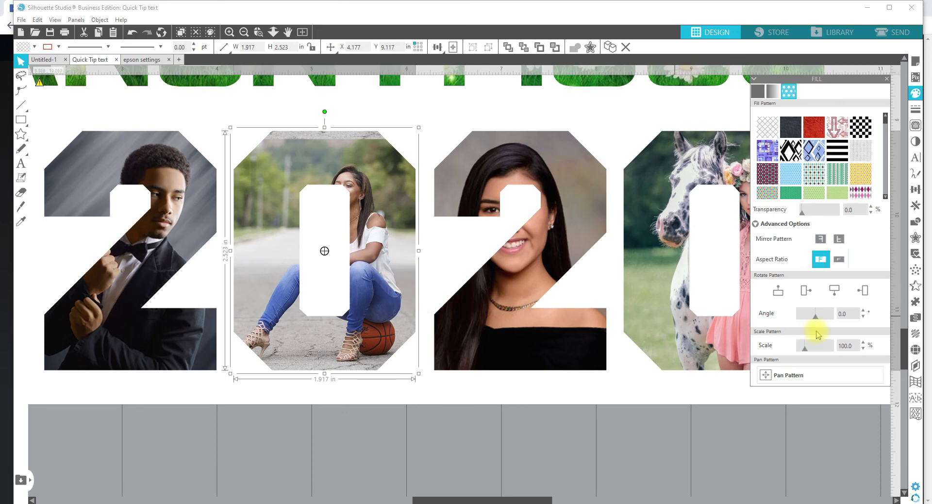
# Pan the photo to reveal the girl's face and scale it up to 111%
pyautogui.click(769, 376)
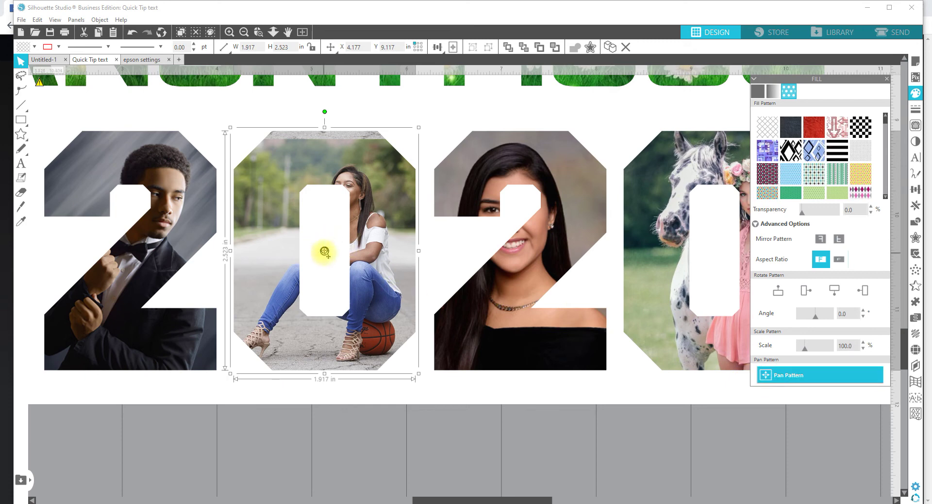
pyautogui.moveTo(324, 251); pyautogui.dragTo(337, 236)
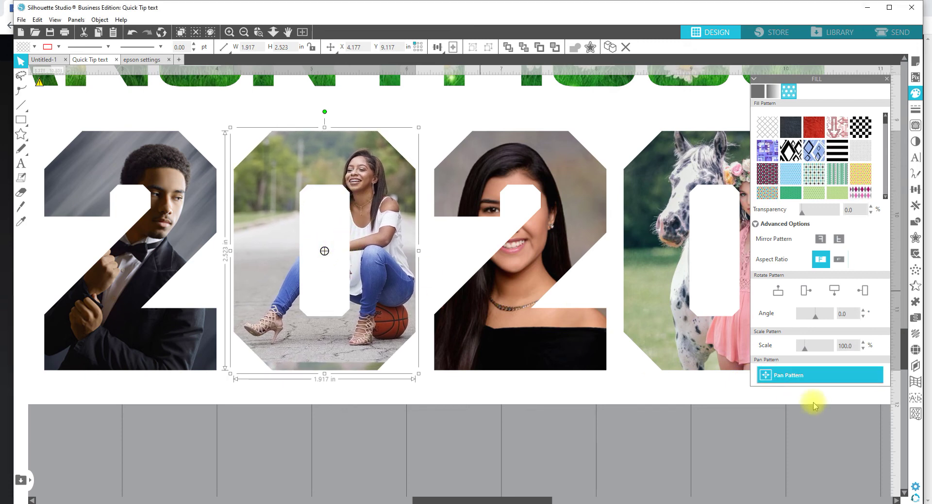
pyautogui.click(364, 197)
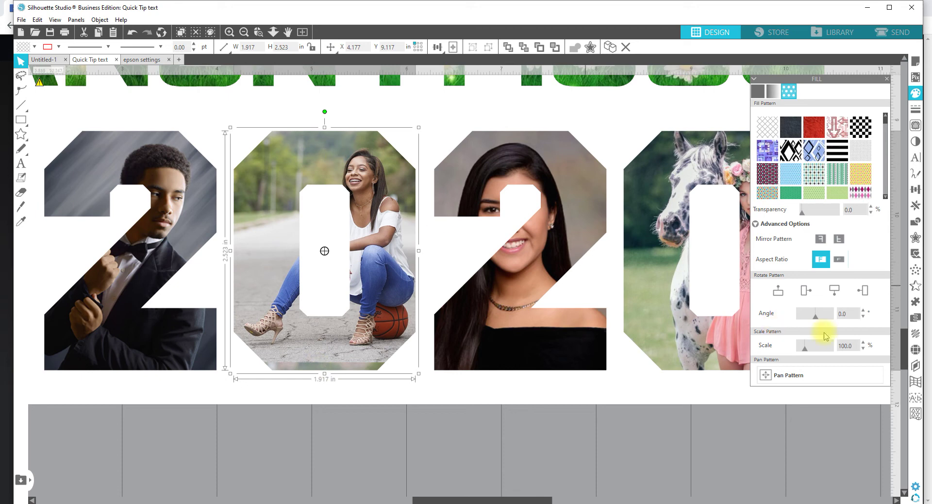
pyautogui.moveTo(805, 351); pyautogui.dragTo(806, 348)
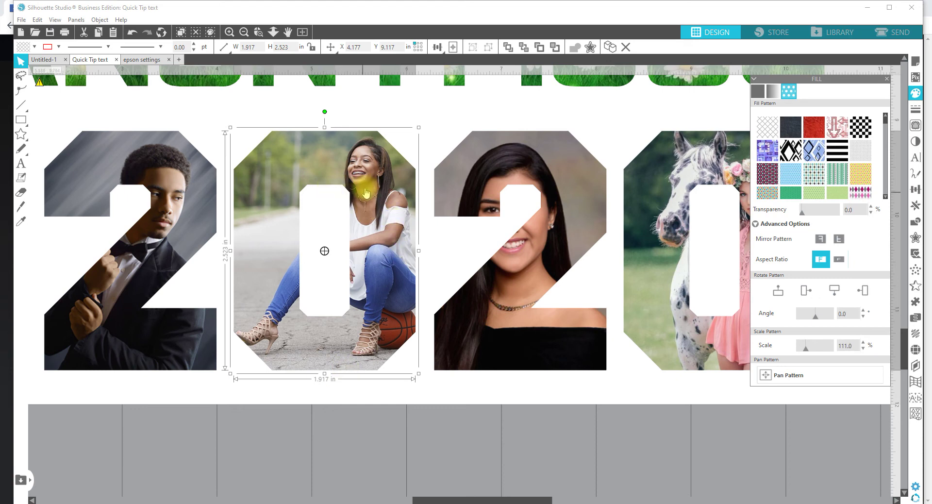
# Shift the girl's photo right in the second 2 and enlarge it to 140% to frame her face
pyautogui.click(518, 280)
pyautogui.click(788, 375)
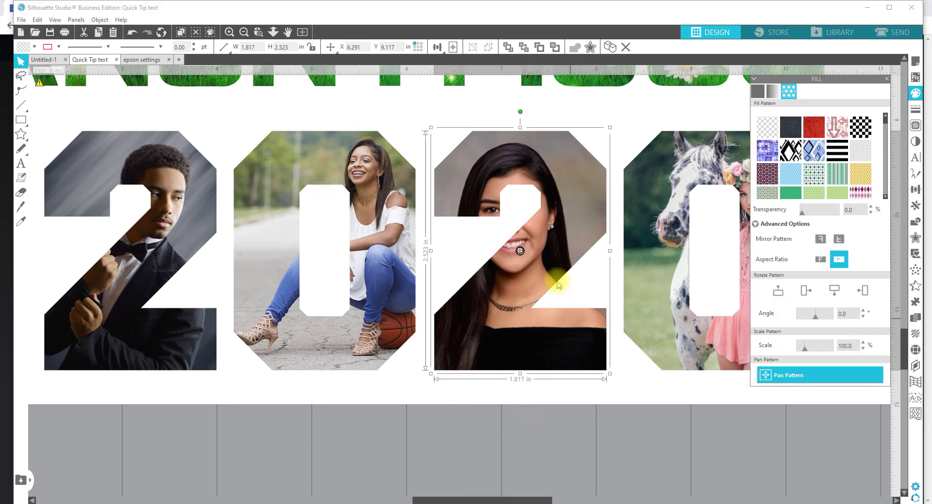
pyautogui.moveTo(524, 256); pyautogui.dragTo(559, 240)
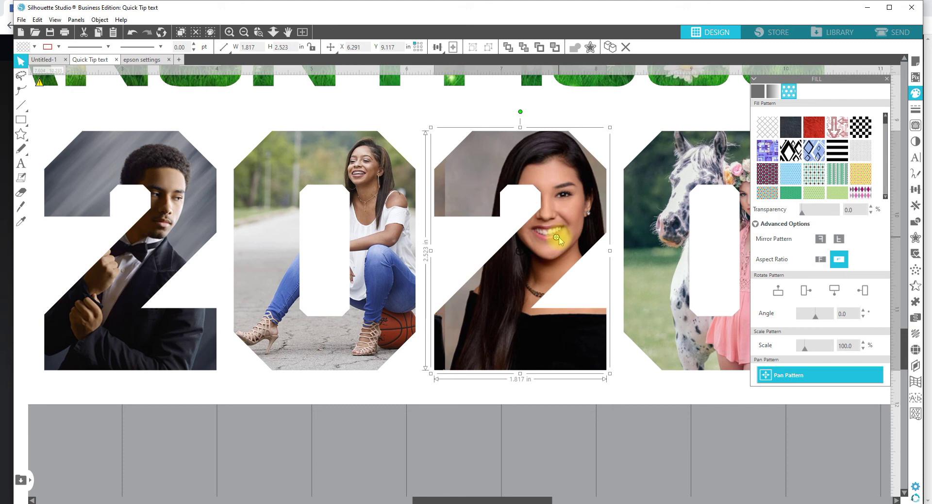
pyautogui.moveTo(804, 346); pyautogui.dragTo(808, 350)
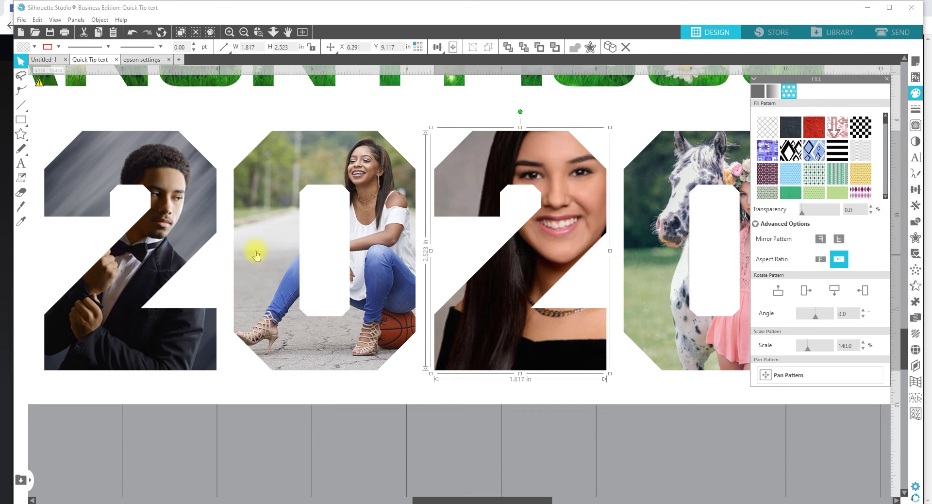
pyautogui.click(158, 252)
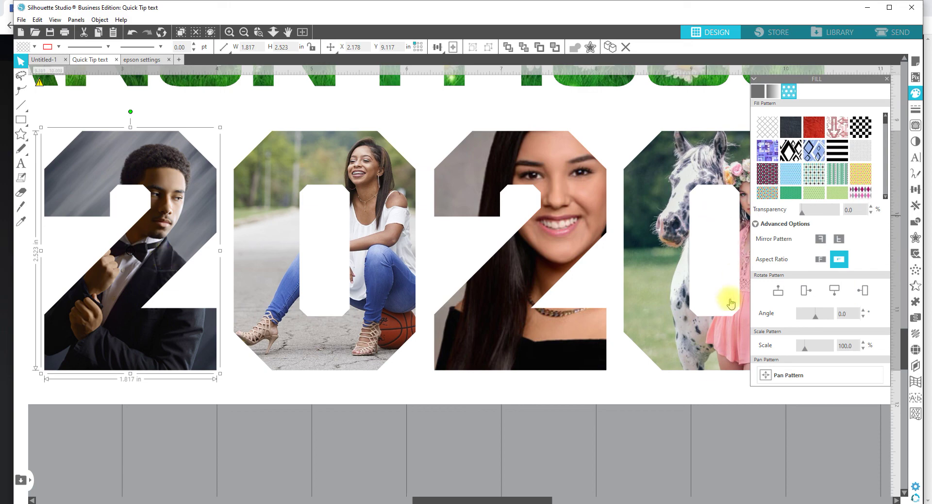
# Bring the last 0 into view and flip its photo so the girl stands left of the horse
pyautogui.press('space')
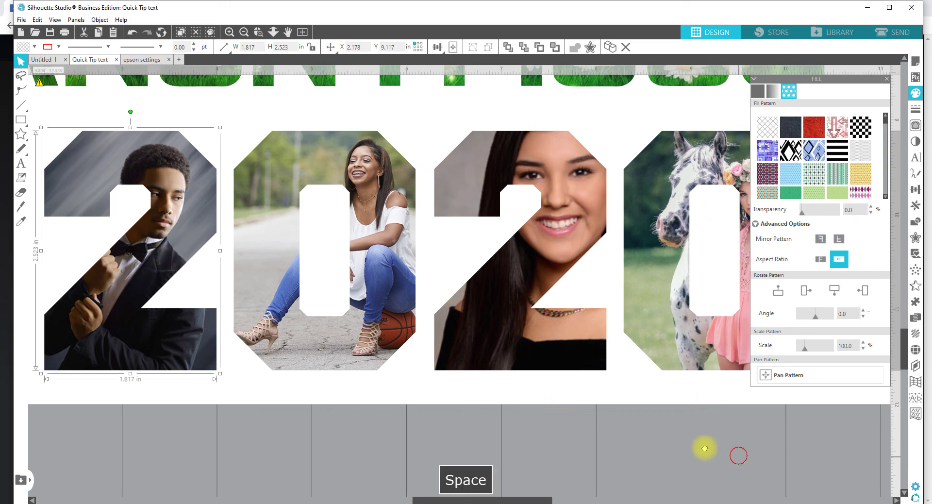
pyautogui.moveTo(737, 453); pyautogui.dragTo(579, 461)
pyautogui.click(610, 297)
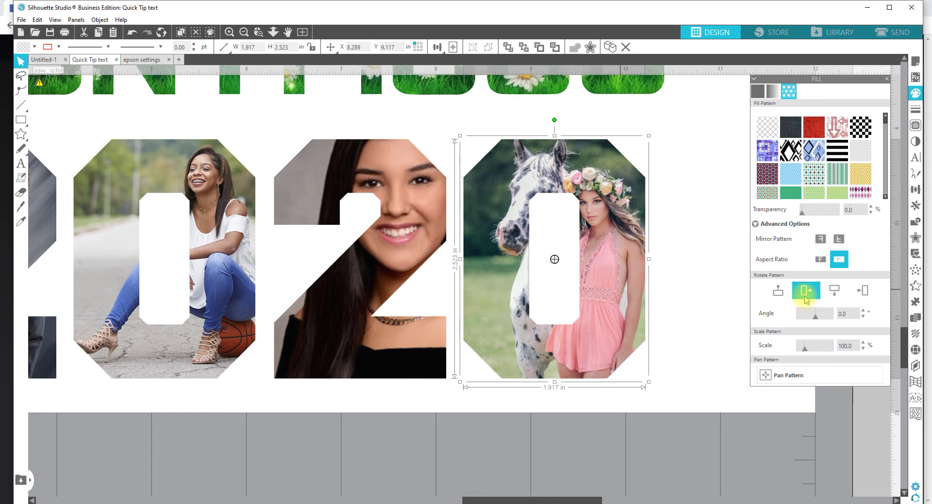
pyautogui.click(820, 239)
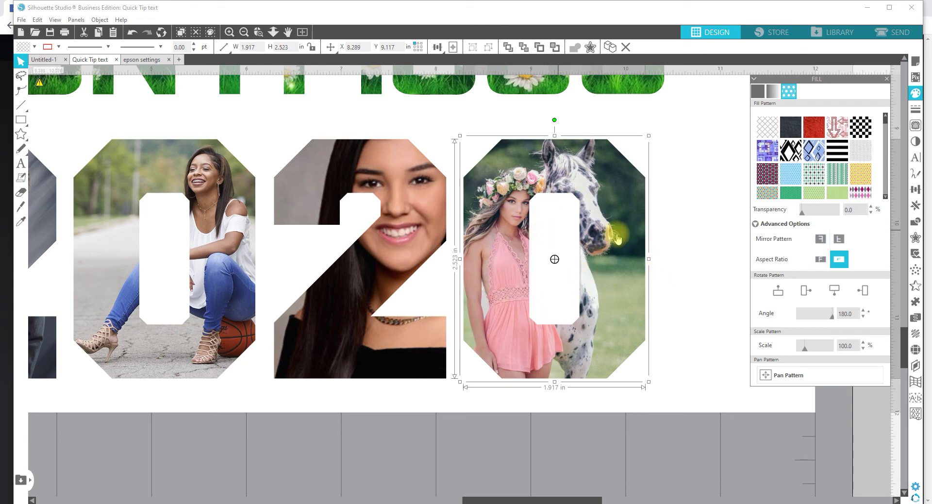
# Enlarge the photo in the last 0 to 140% and shift it right and down to recentre
pyautogui.click(784, 378)
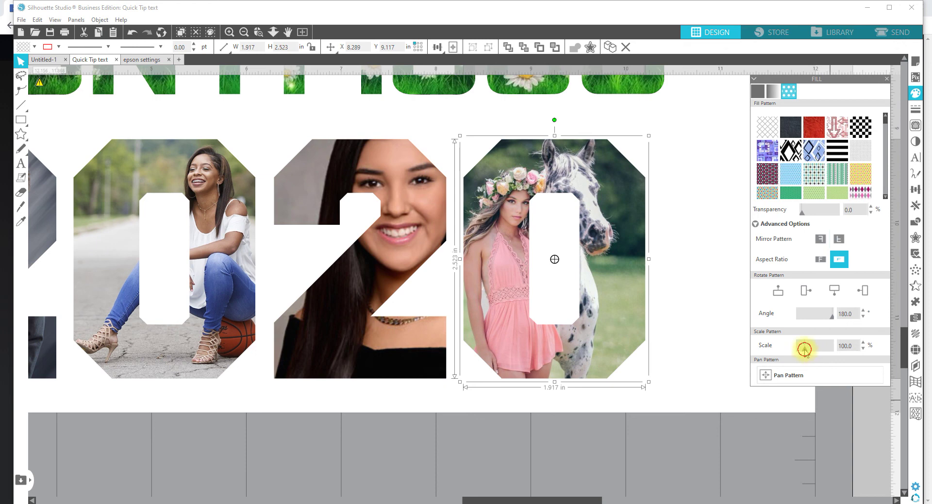
pyautogui.moveTo(804, 349); pyautogui.dragTo(809, 350)
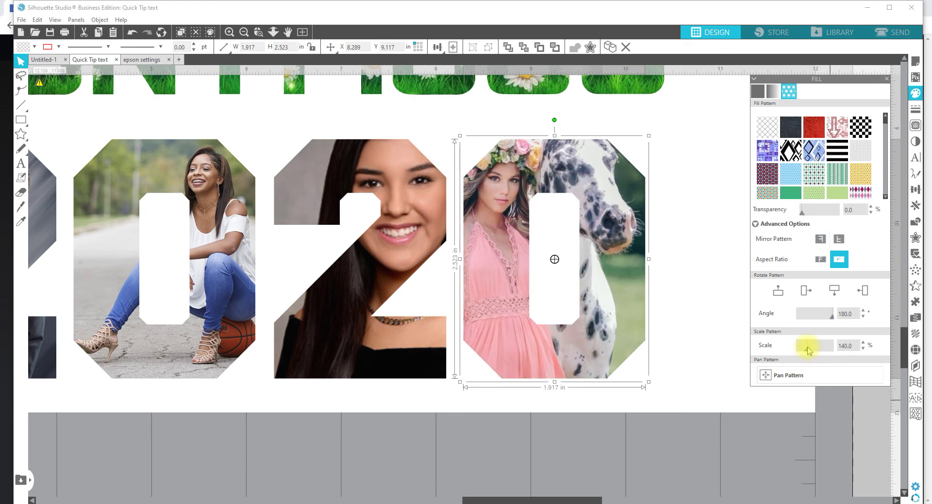
pyautogui.click(789, 374)
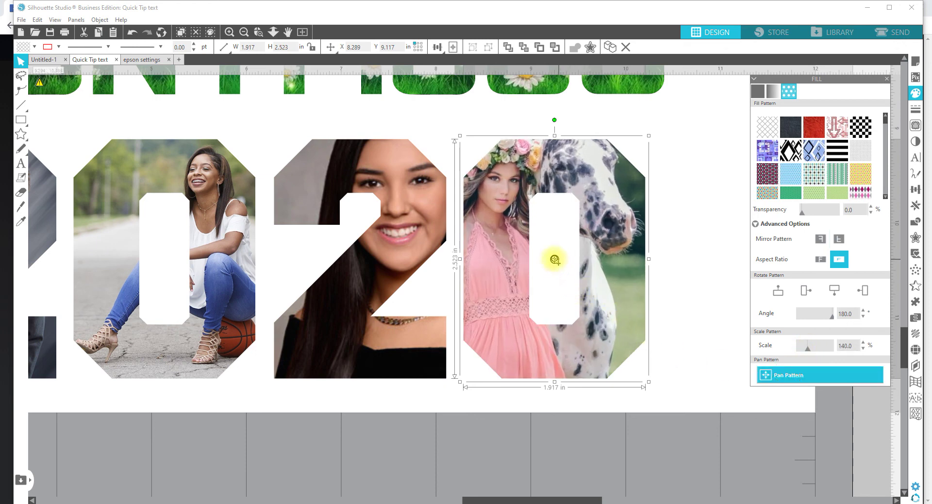
pyautogui.moveTo(554, 260); pyautogui.dragTo(557, 264)
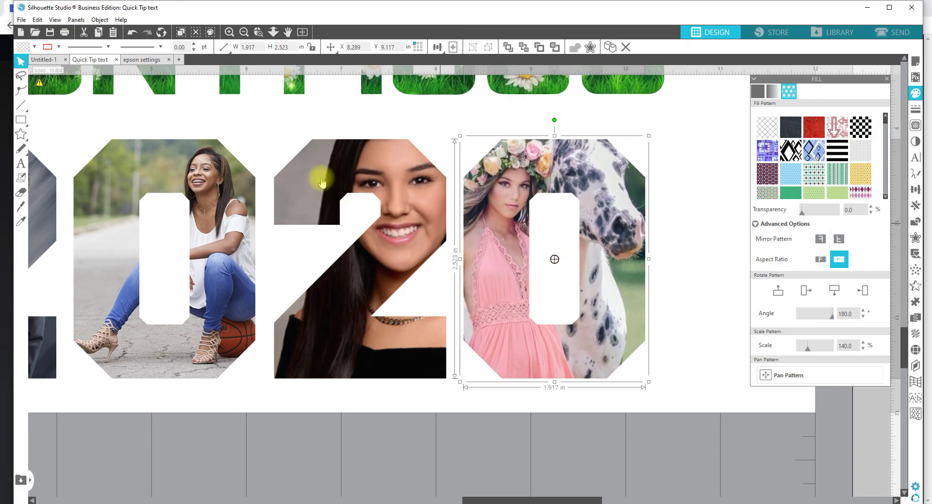
pyautogui.click(274, 33)
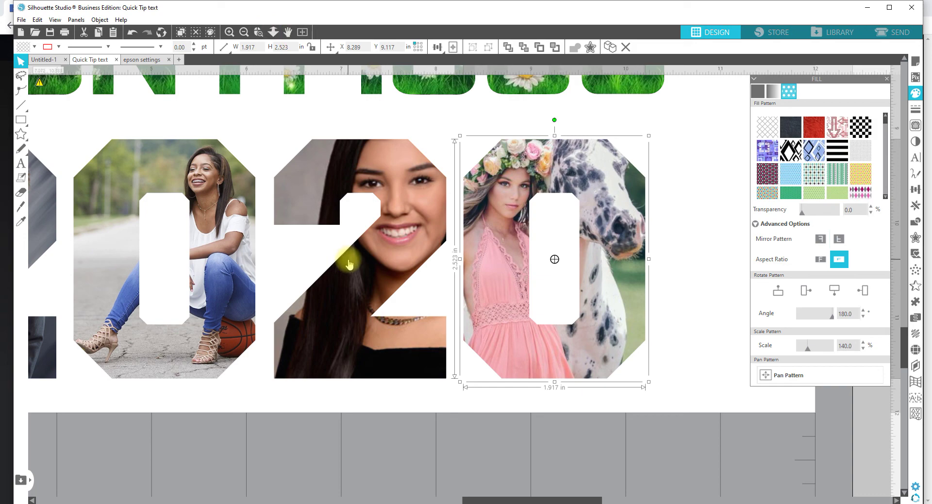